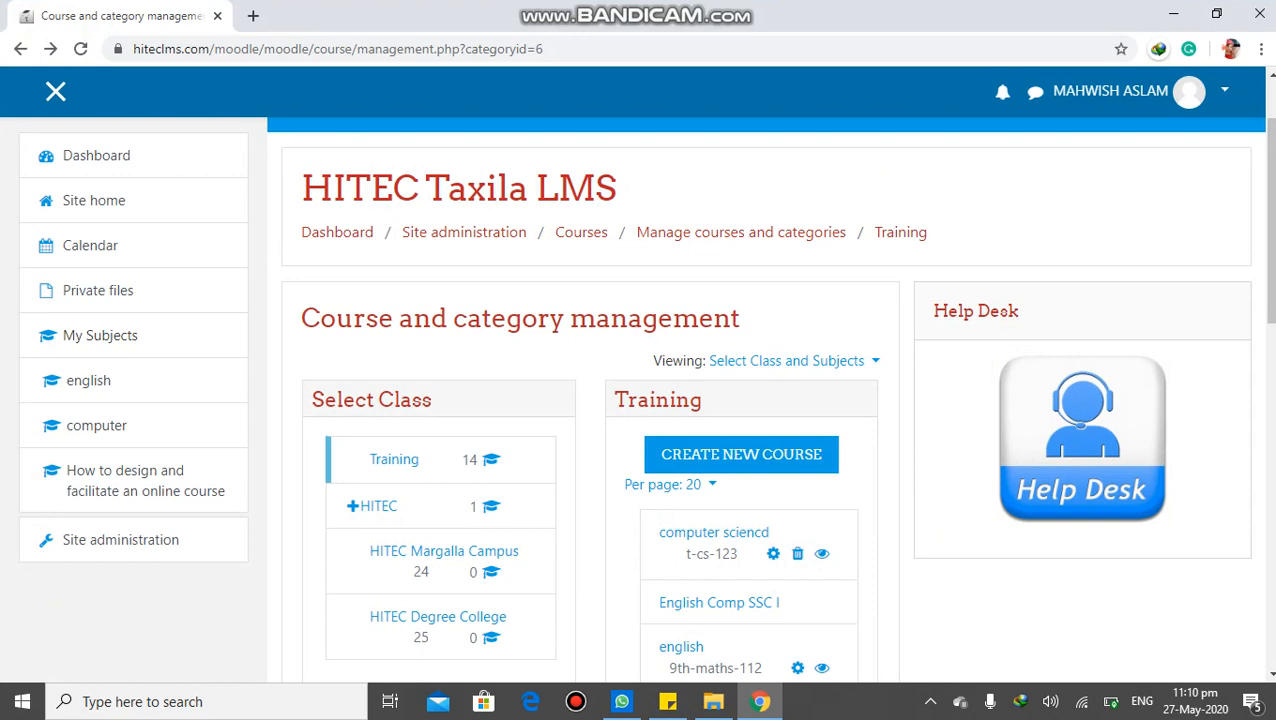
Look through the Training category's courses and view the settings page of the computer sciencd course
scroll(770, 400, "down", 4)
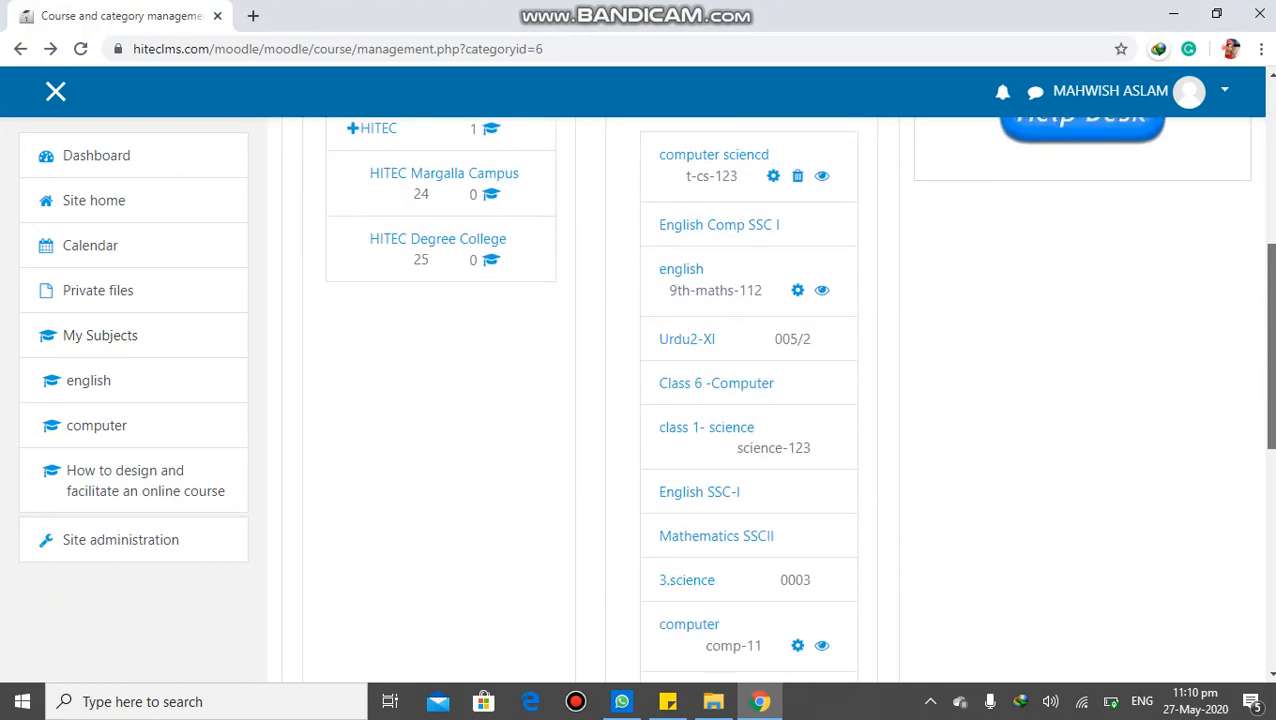
scroll(770, 400, "up", 4)
scroll(770, 400, "down", 1)
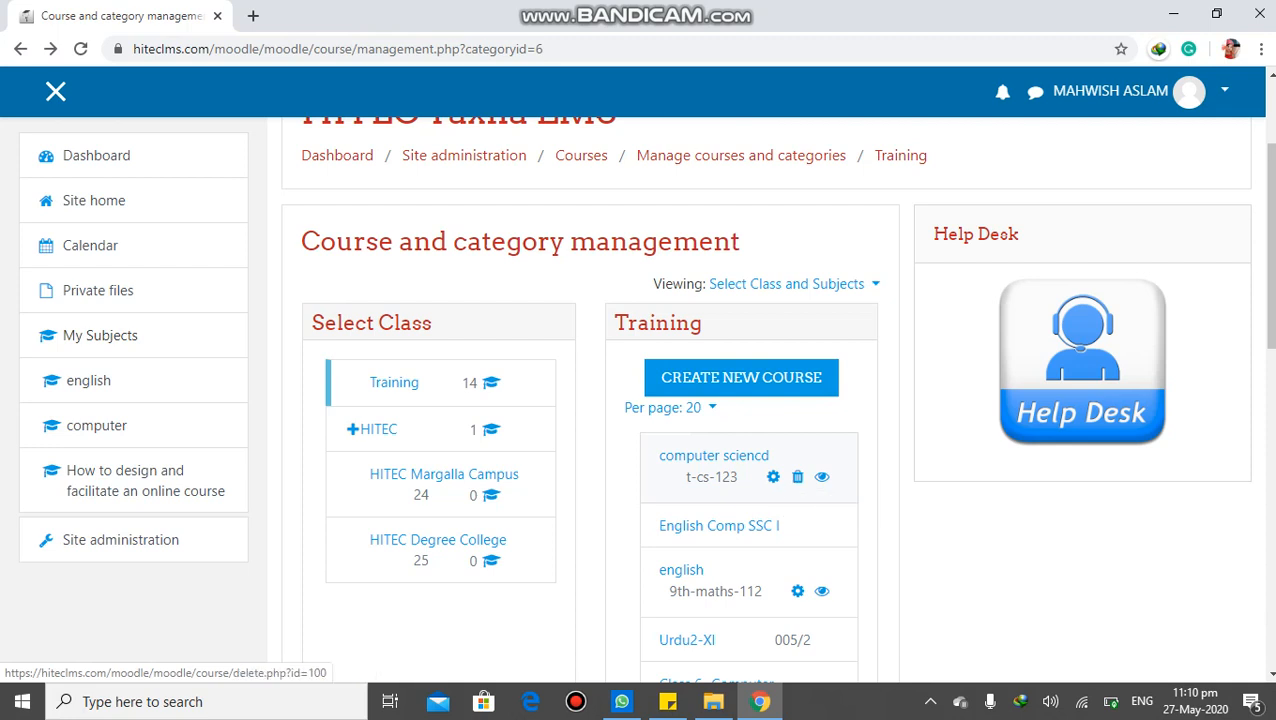
left_click(773, 477)
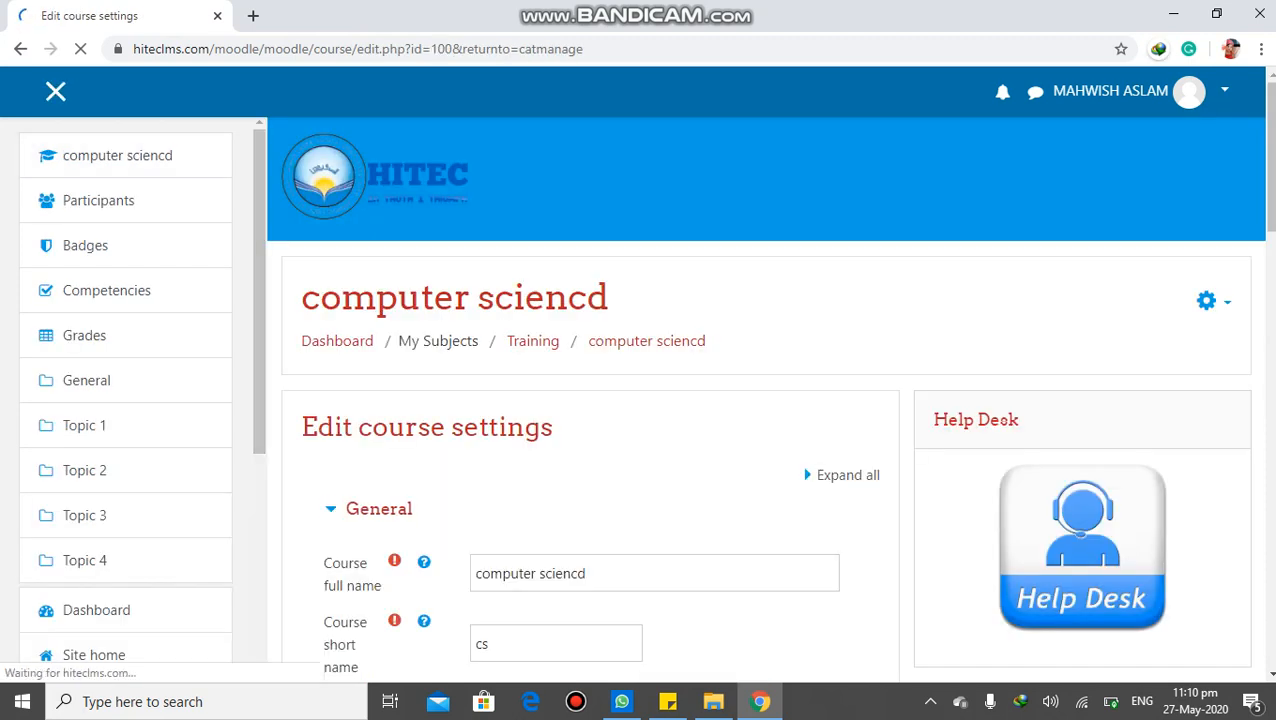
left_click(20, 48)
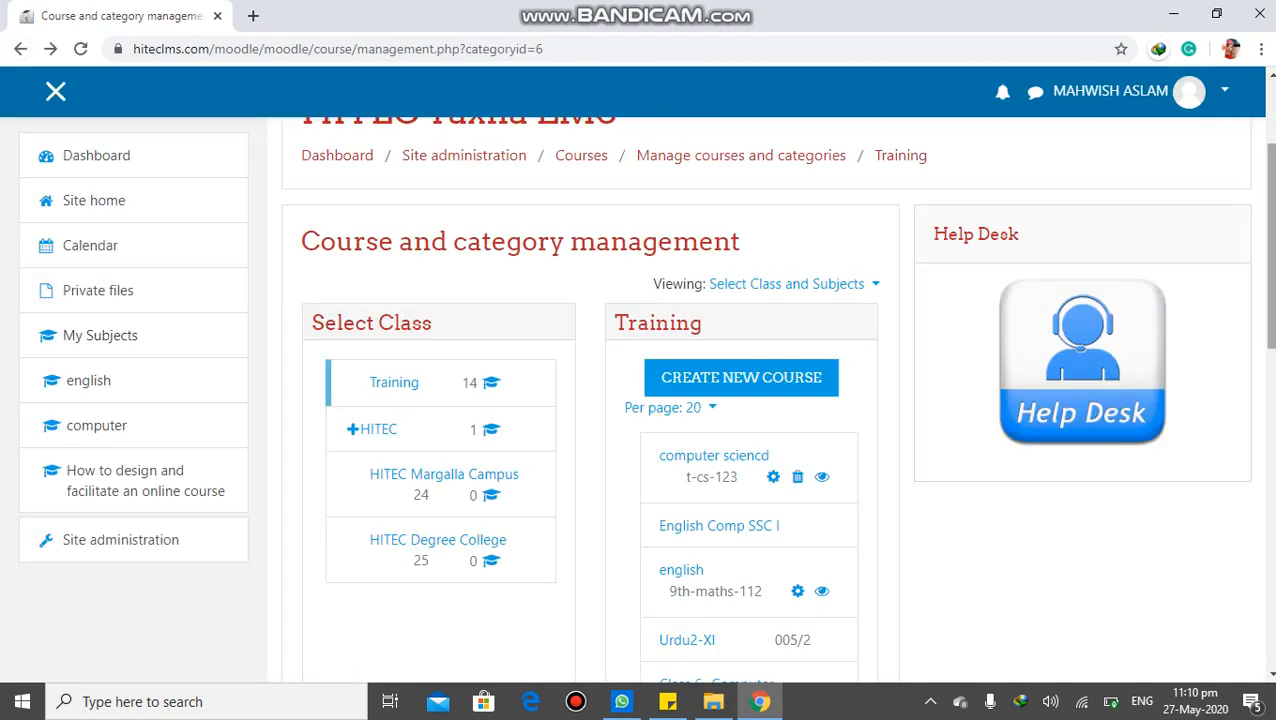
scroll(776, 400, "up", 2)
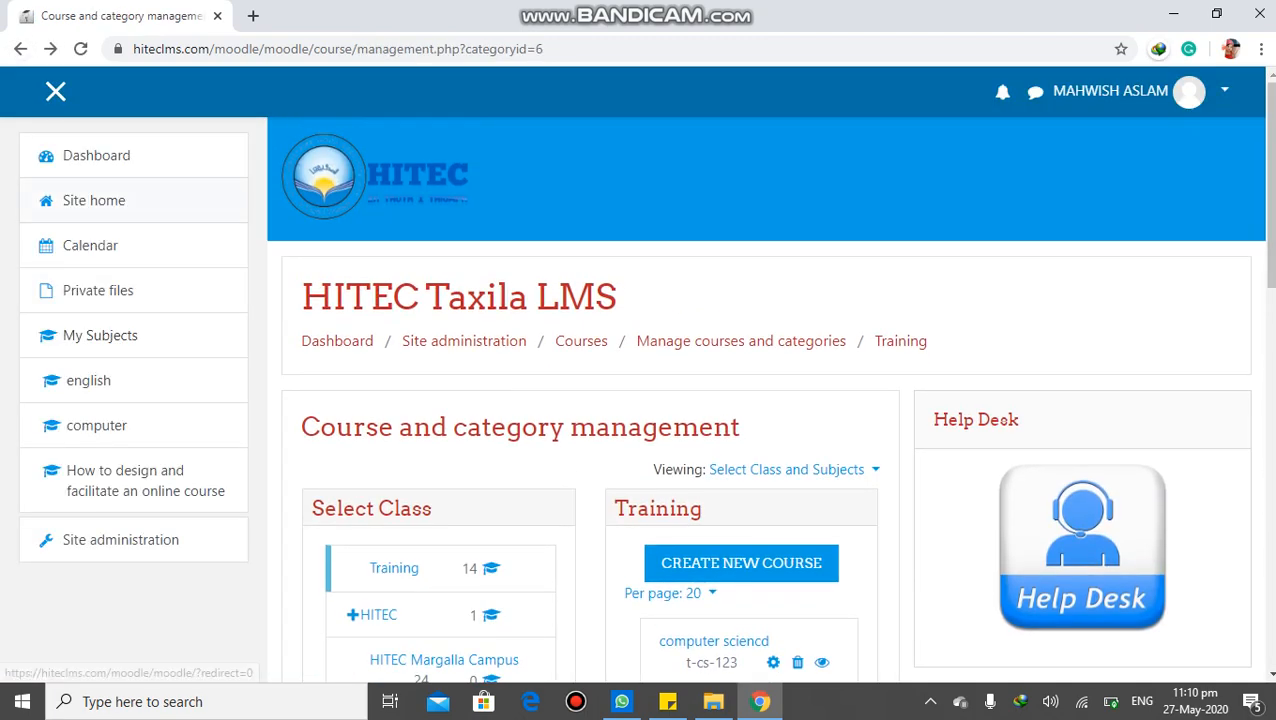
Go to the dashboard, open the english course and look over its topics
left_click(96, 155)
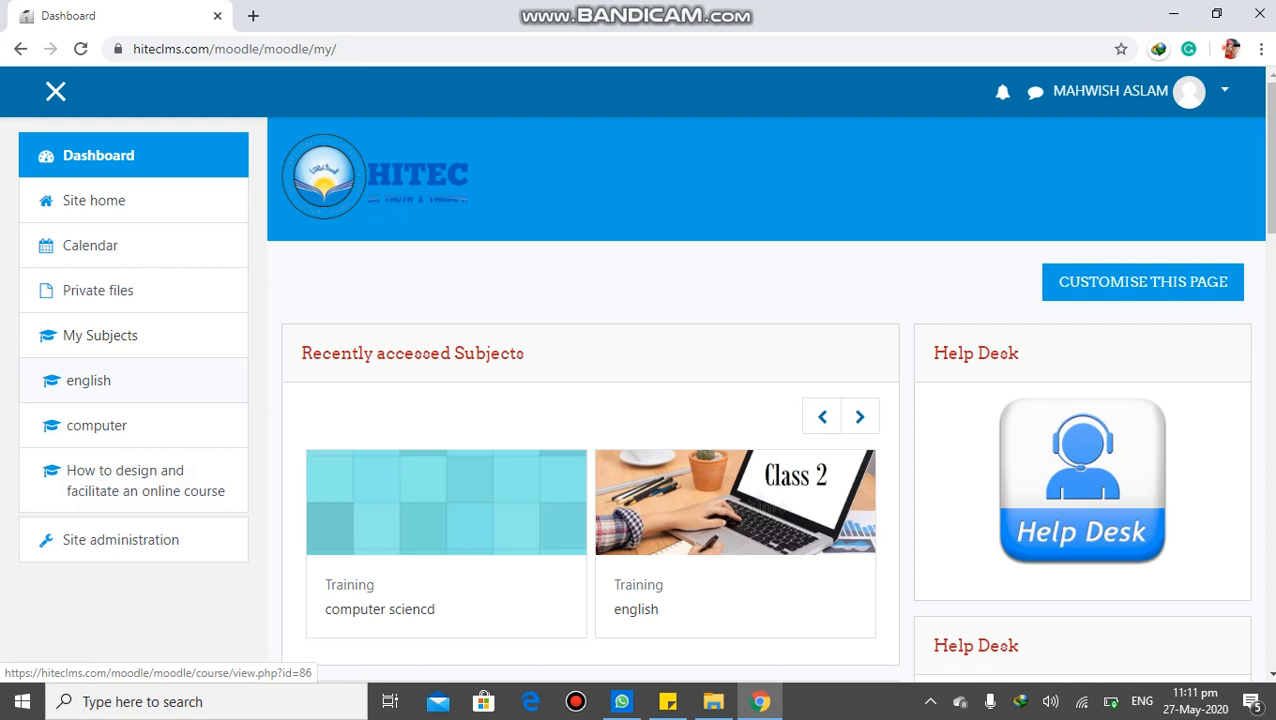
left_click(88, 380)
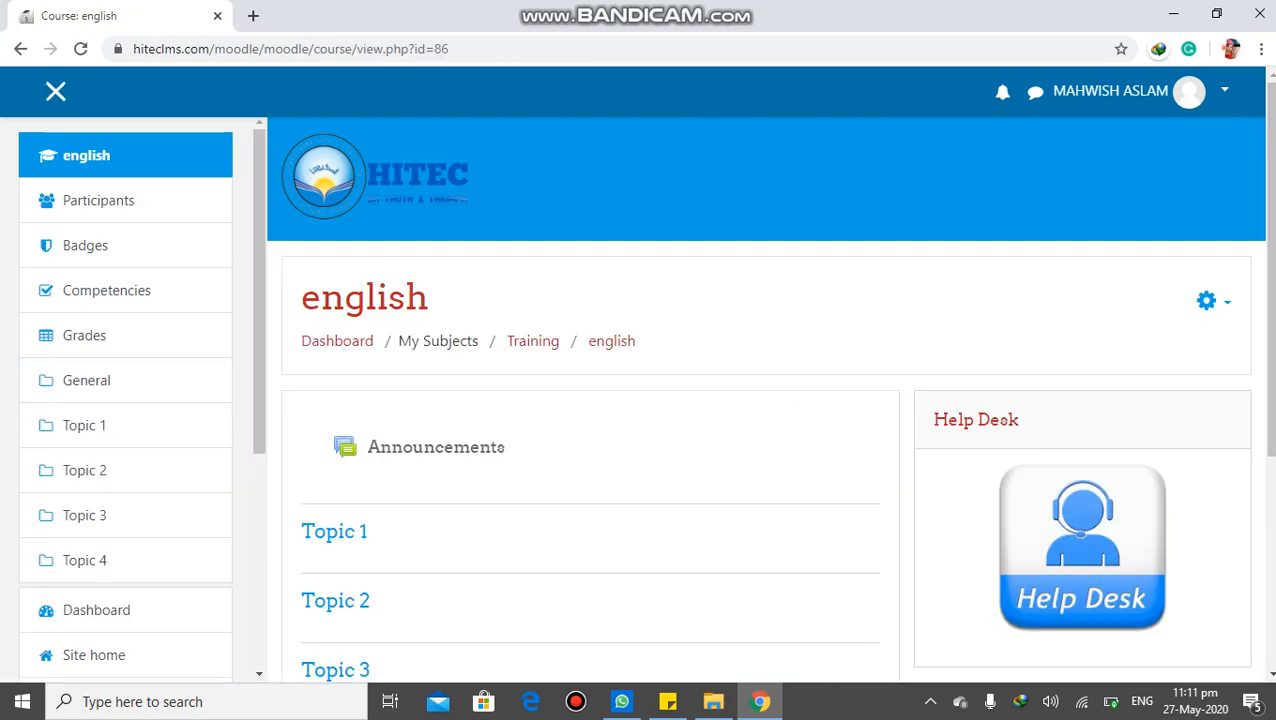
scroll(288, 519, "down", 4)
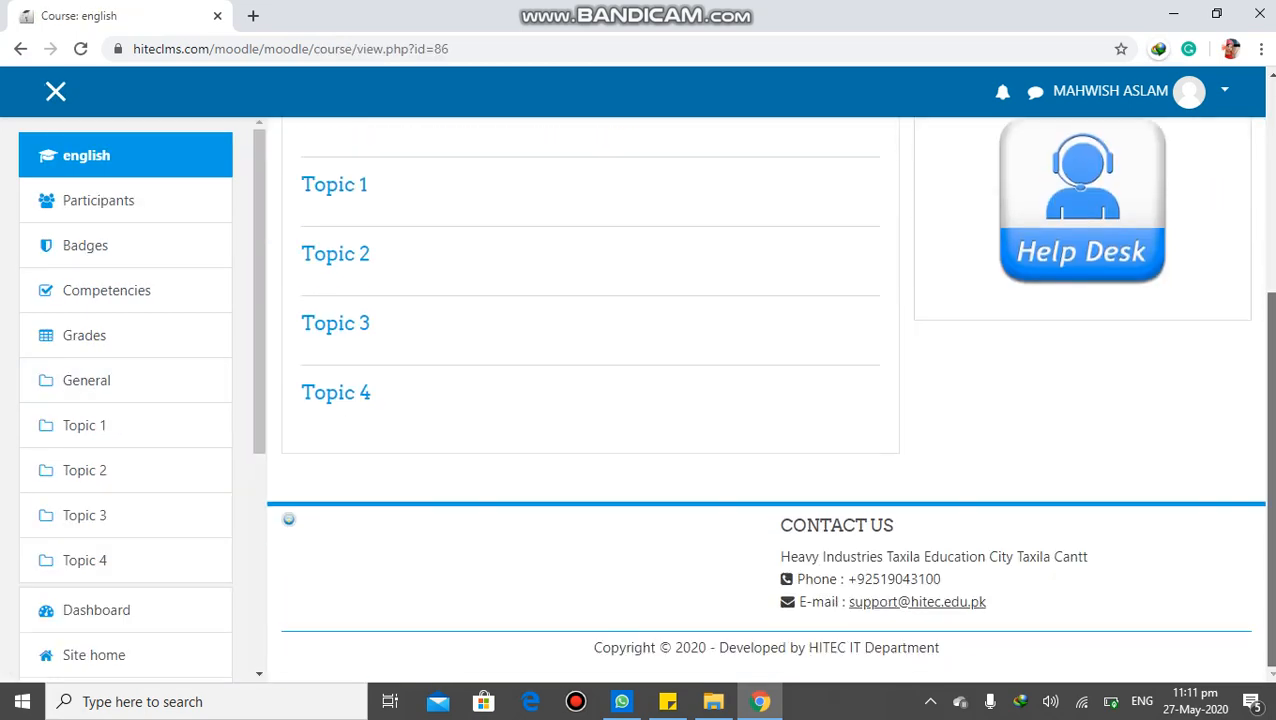
scroll(288, 519, "up", 4)
scroll(288, 519, "down", 2)
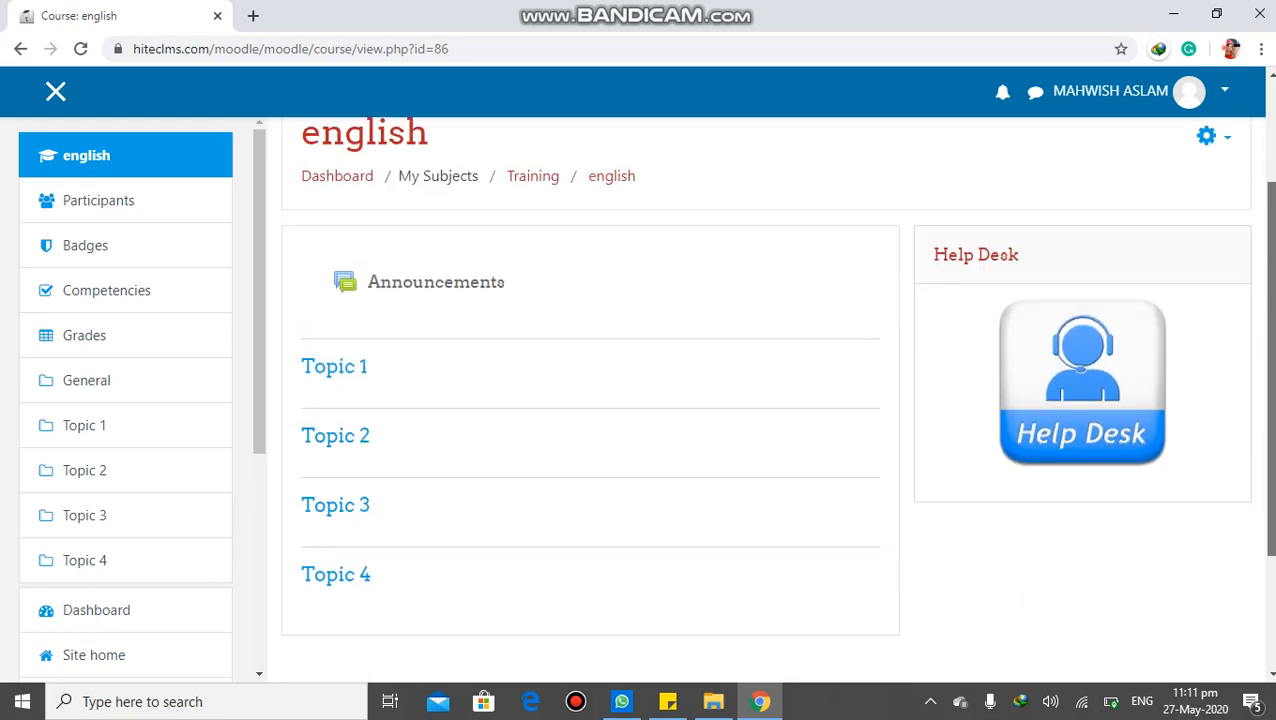
scroll(590, 400, "down", 1)
scroll(590, 400, "up", 2)
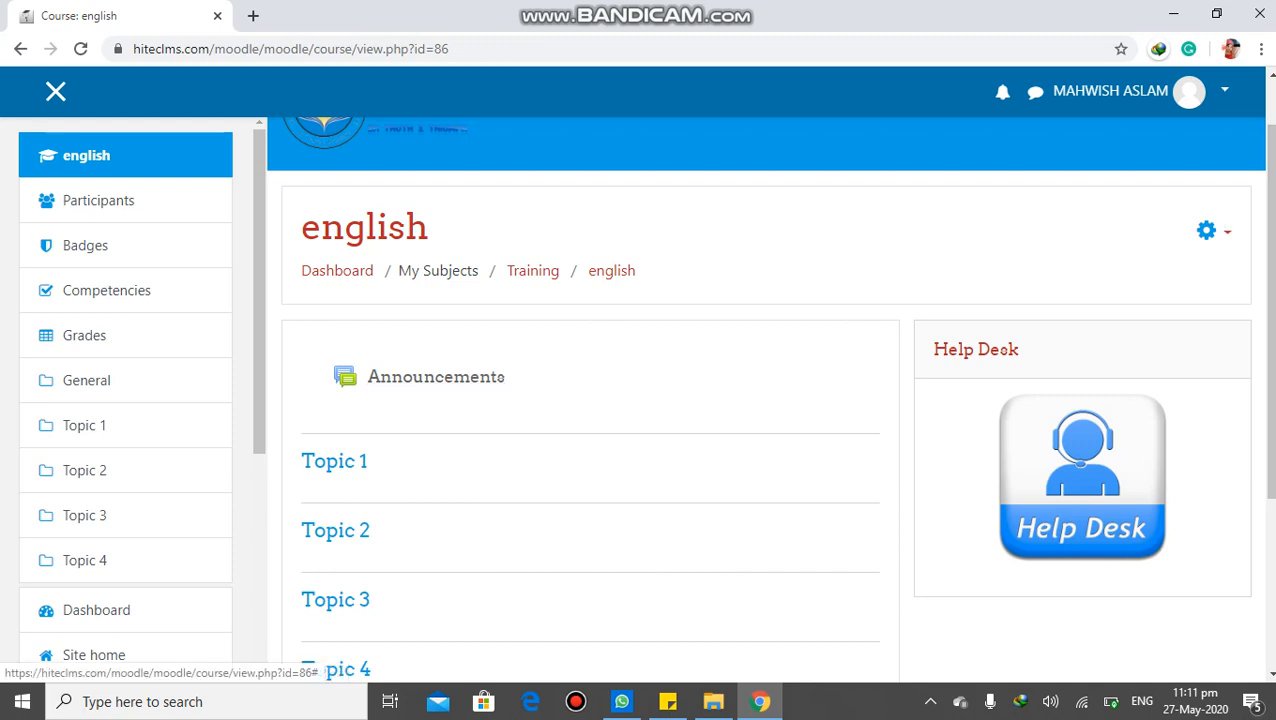
Turn editing on for the english course
left_click(1212, 231)
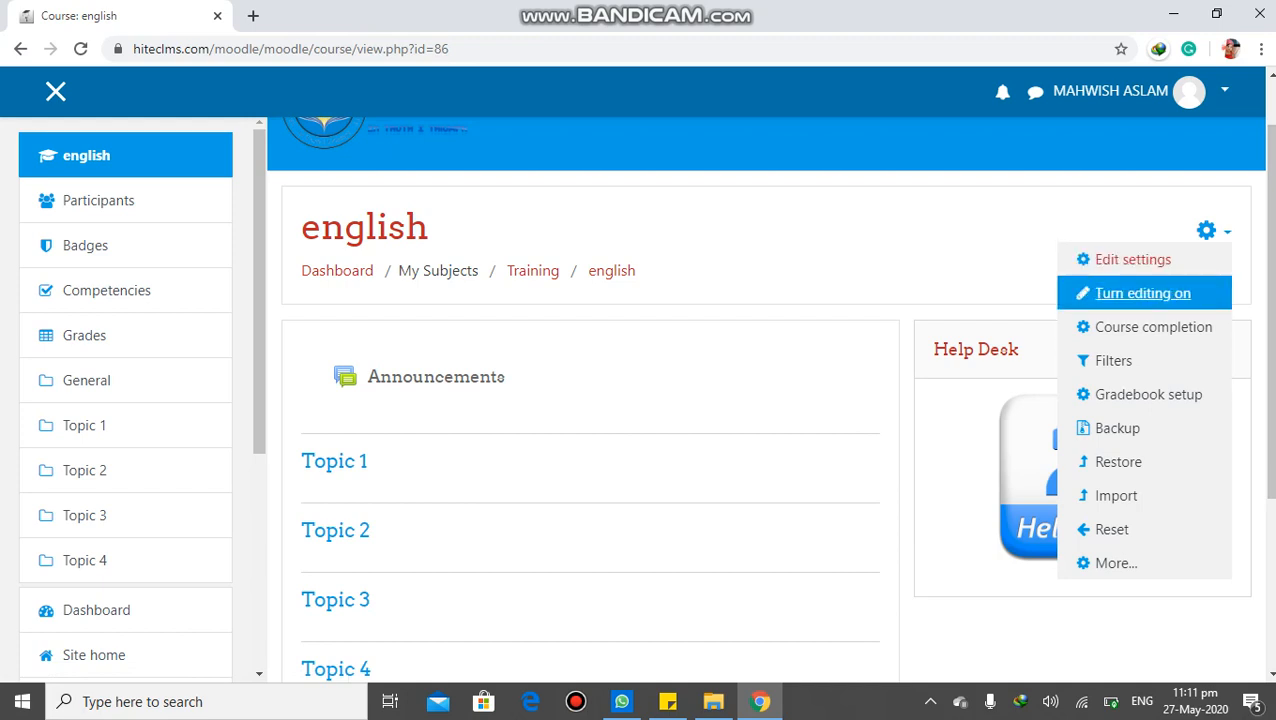
left_click(1142, 293)
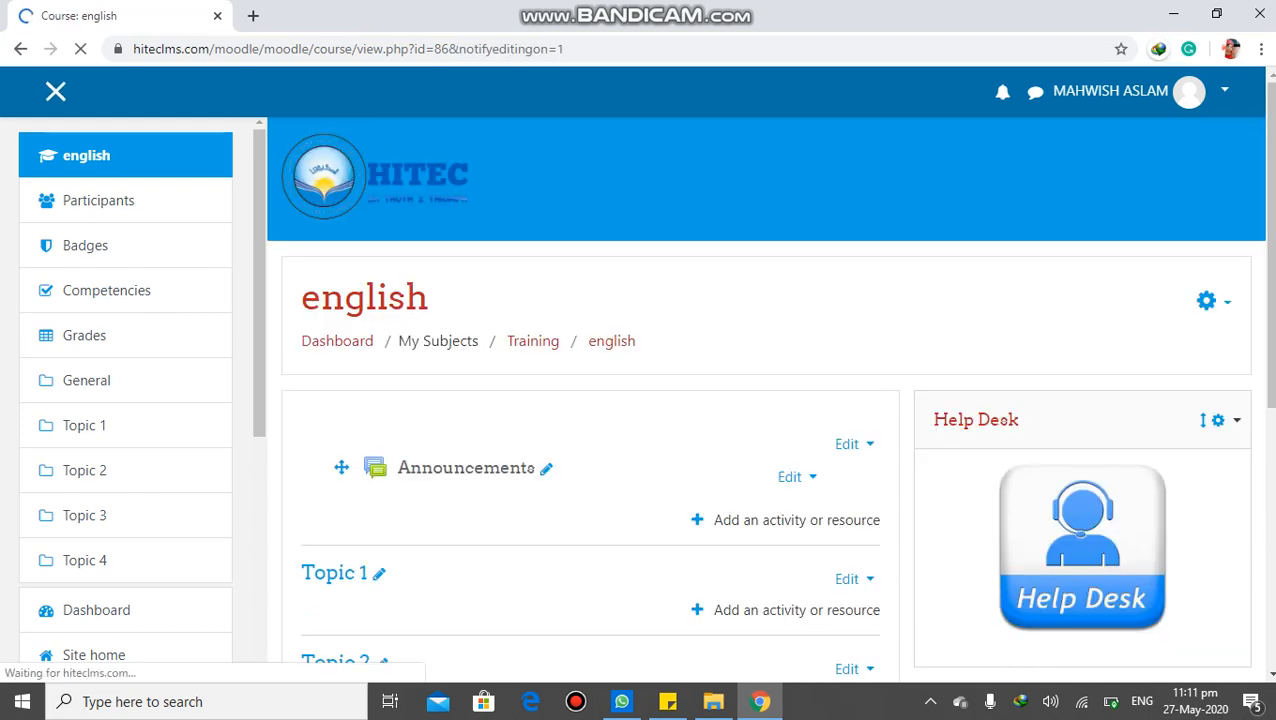
left_click_drag(1270, 245, 1270, 337)
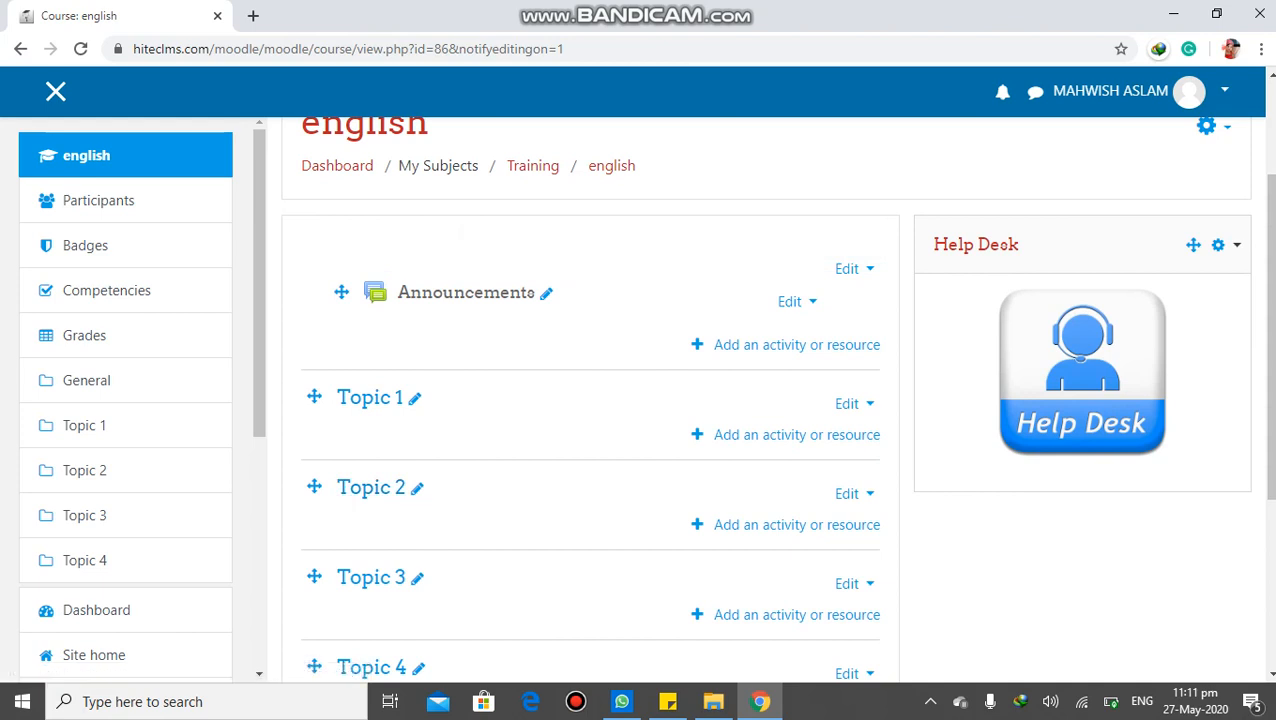
left_click(546, 292)
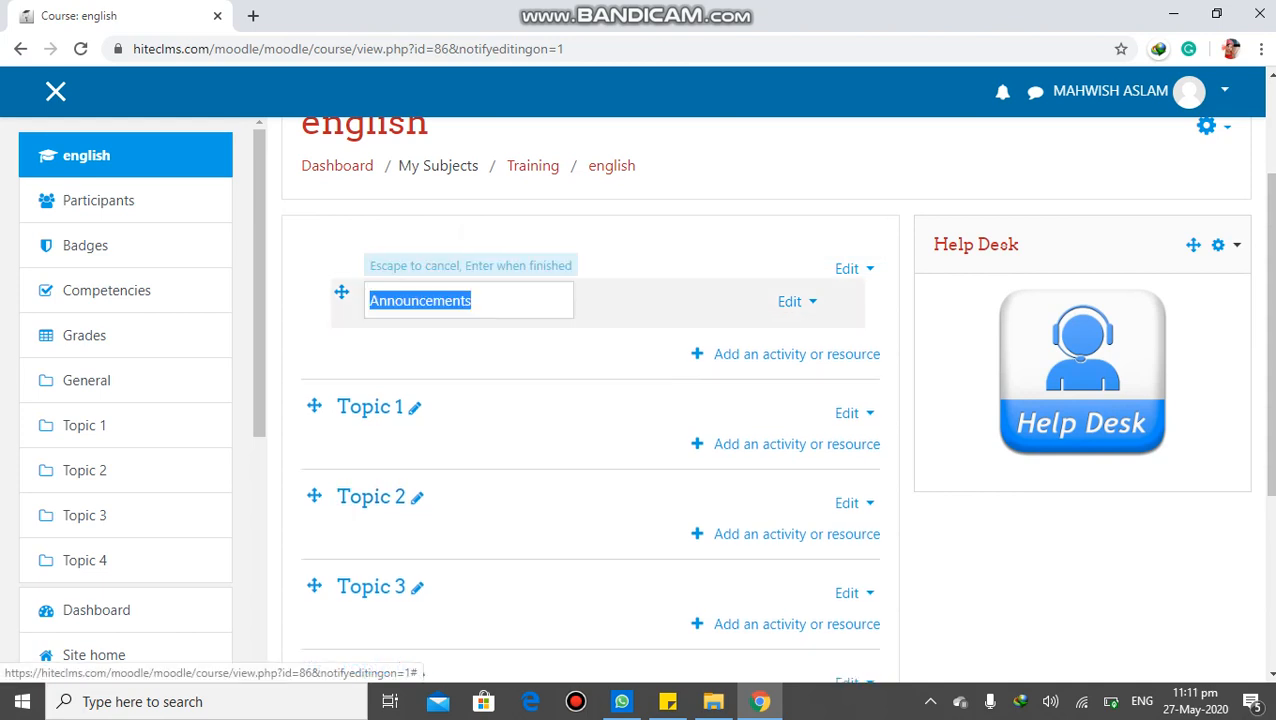
key("BackSpace")
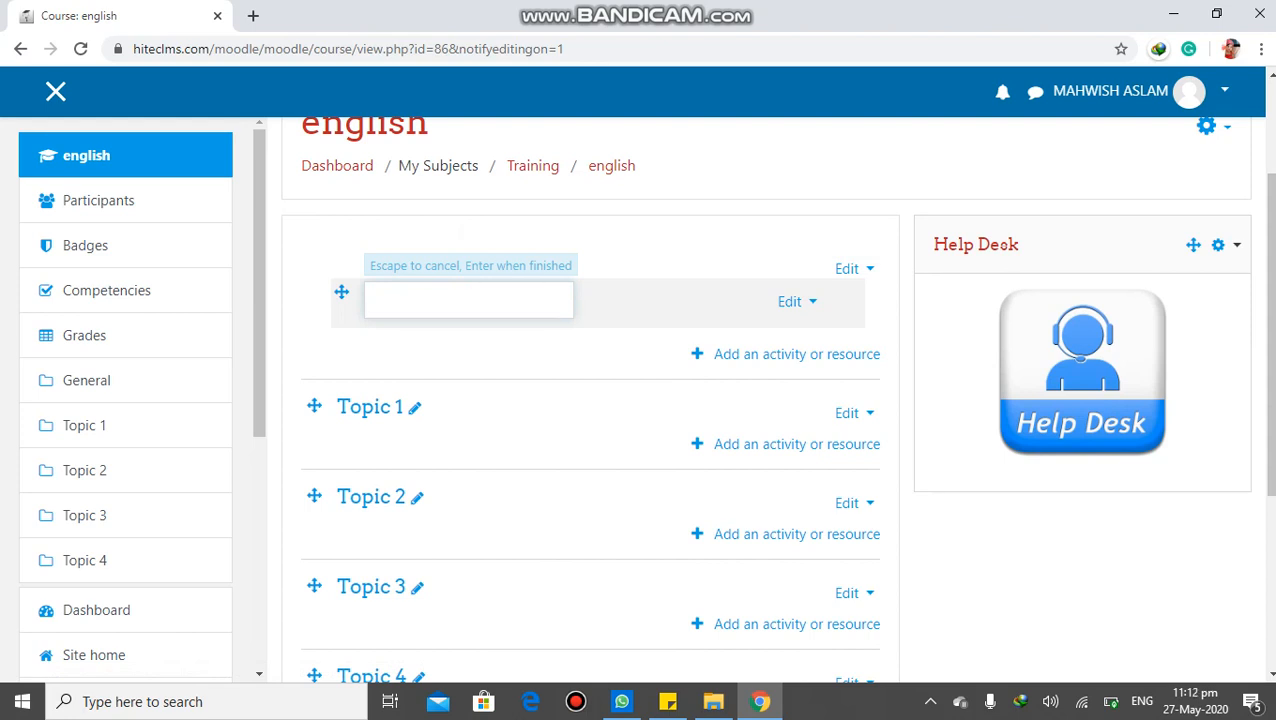
type("quiz")
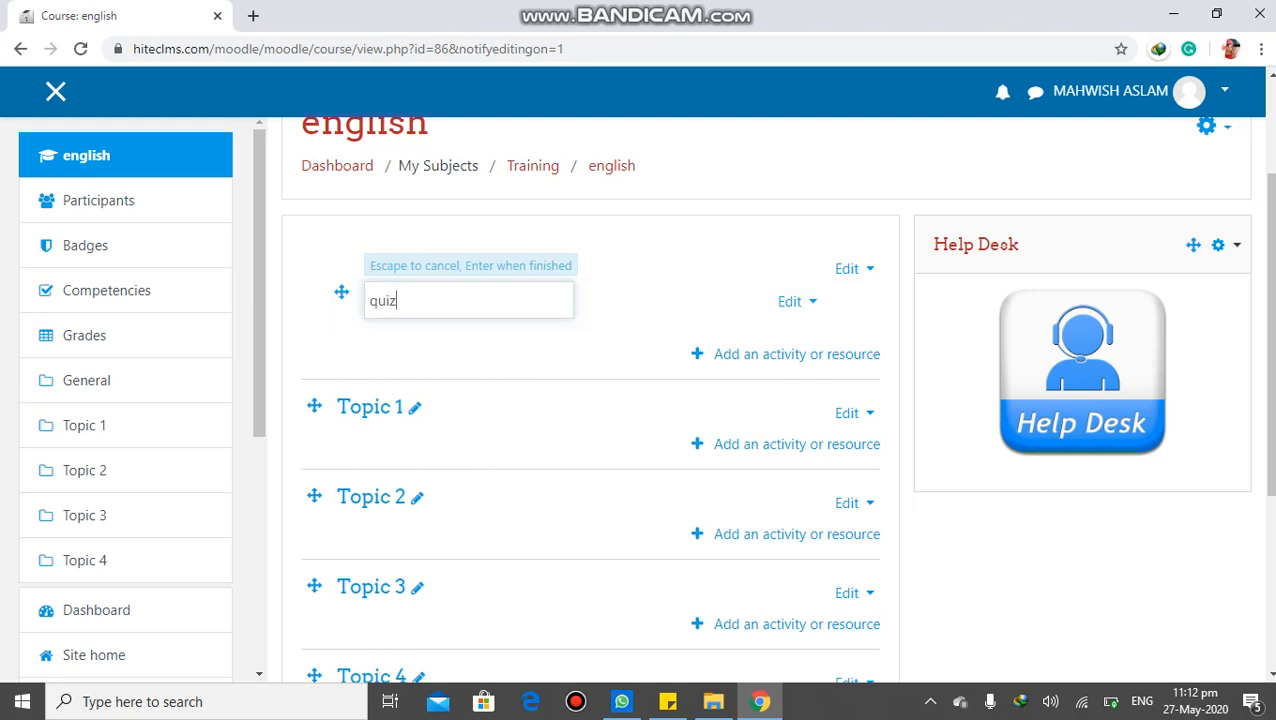
key("Escape")
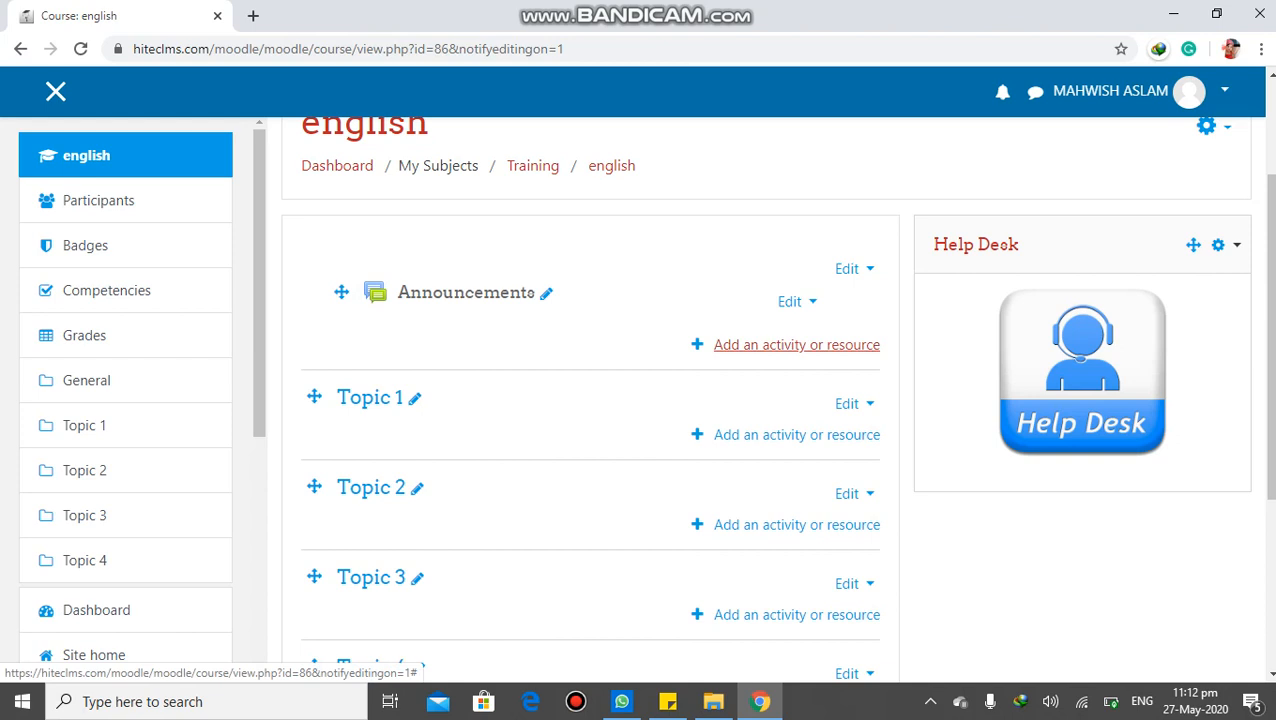
Browse the activities that can be added to the section containing Announcements, without adding one
left_click(797, 344)
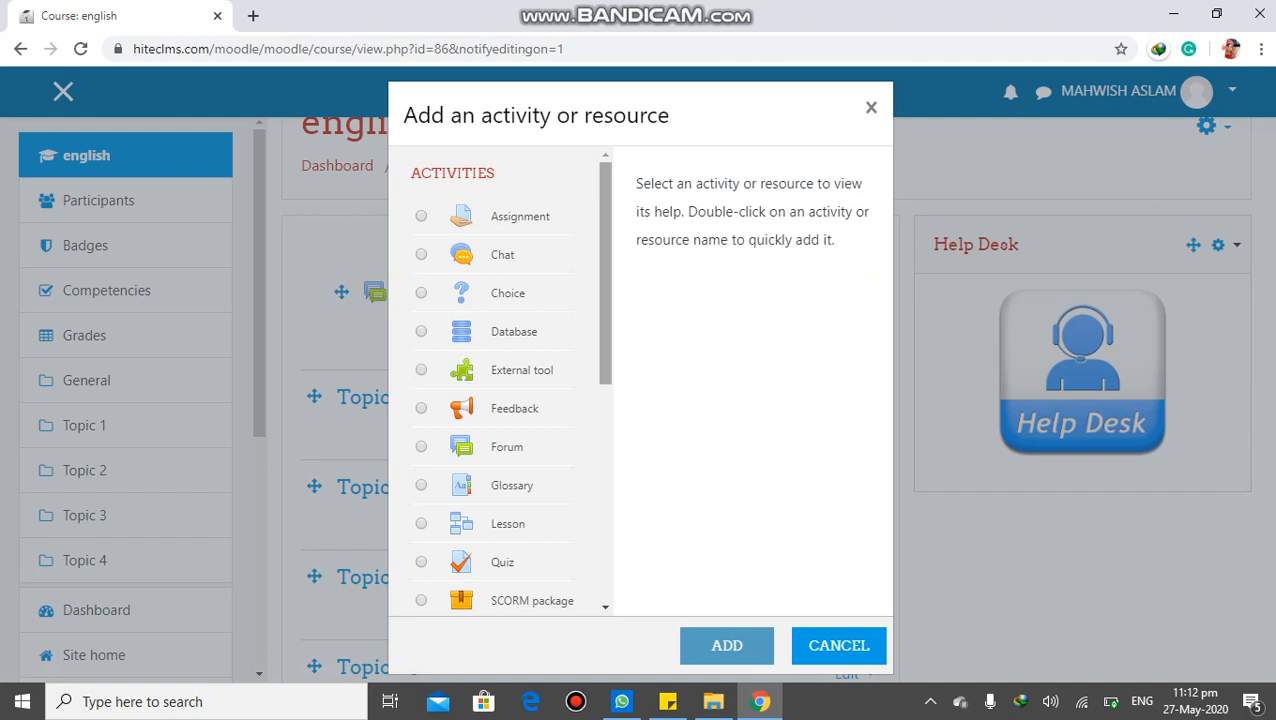
scroll(505, 380, "down", 1)
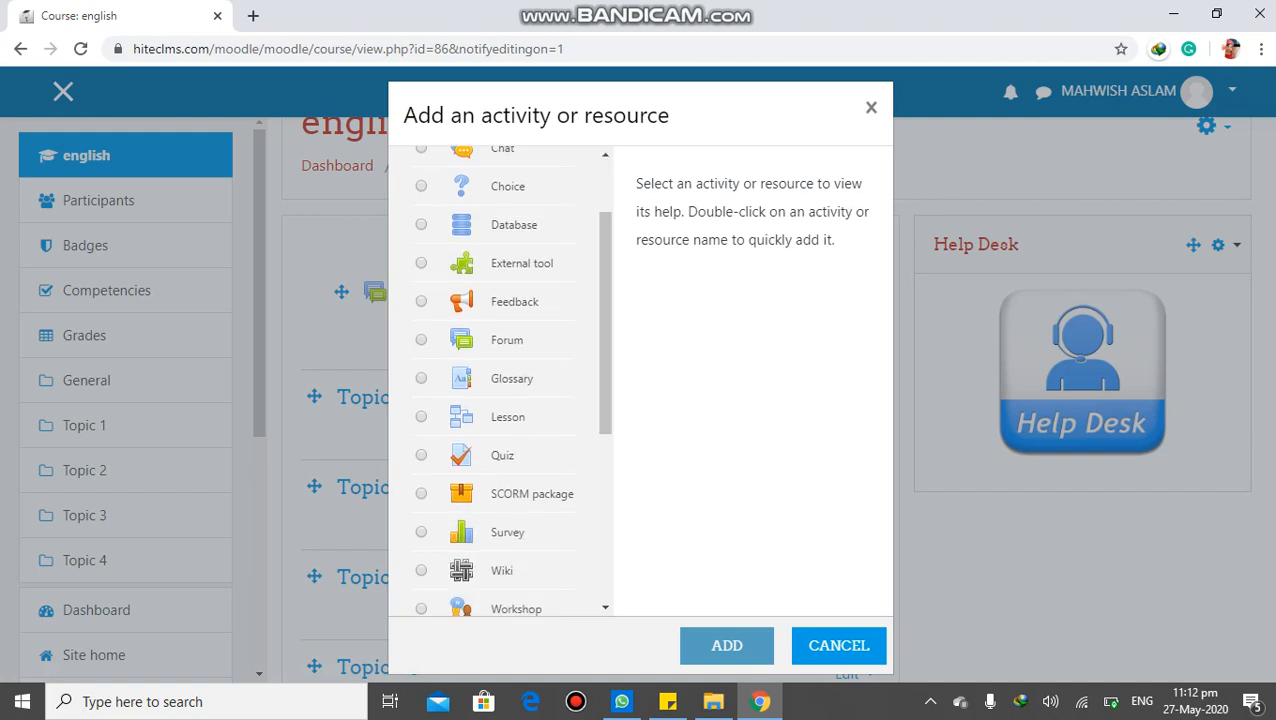
left_click(871, 107)
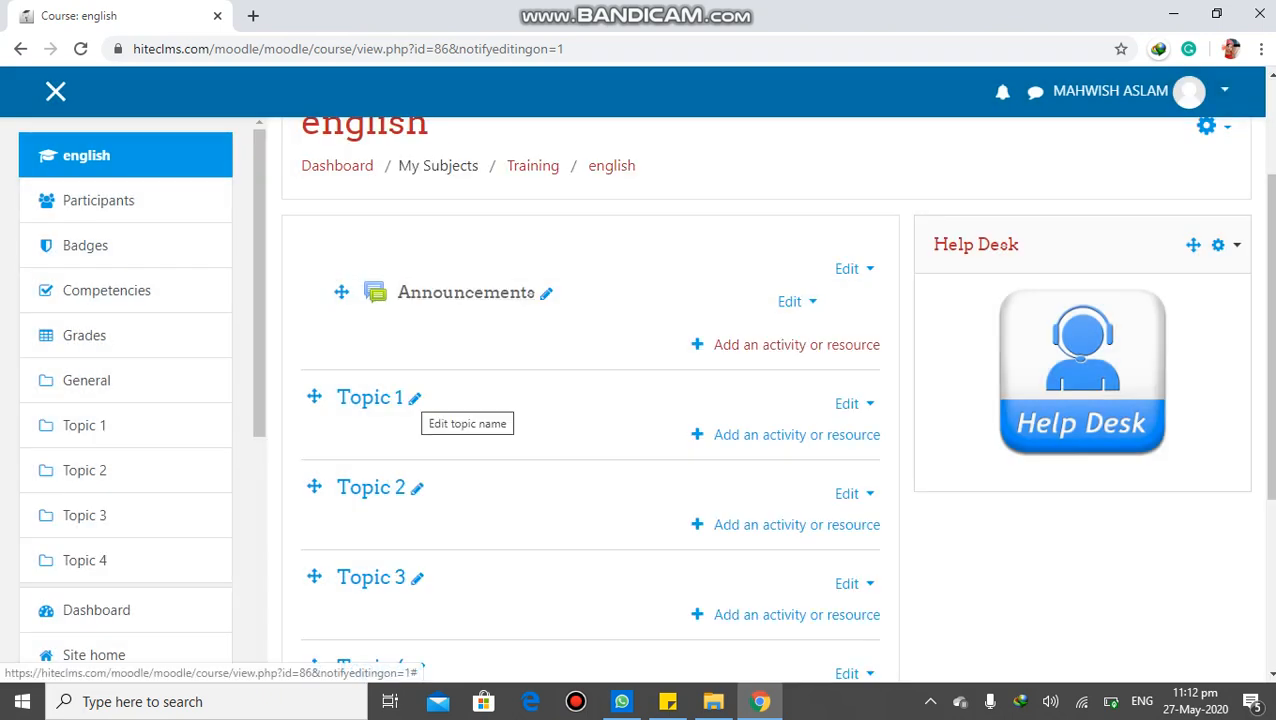
left_click(414, 398)
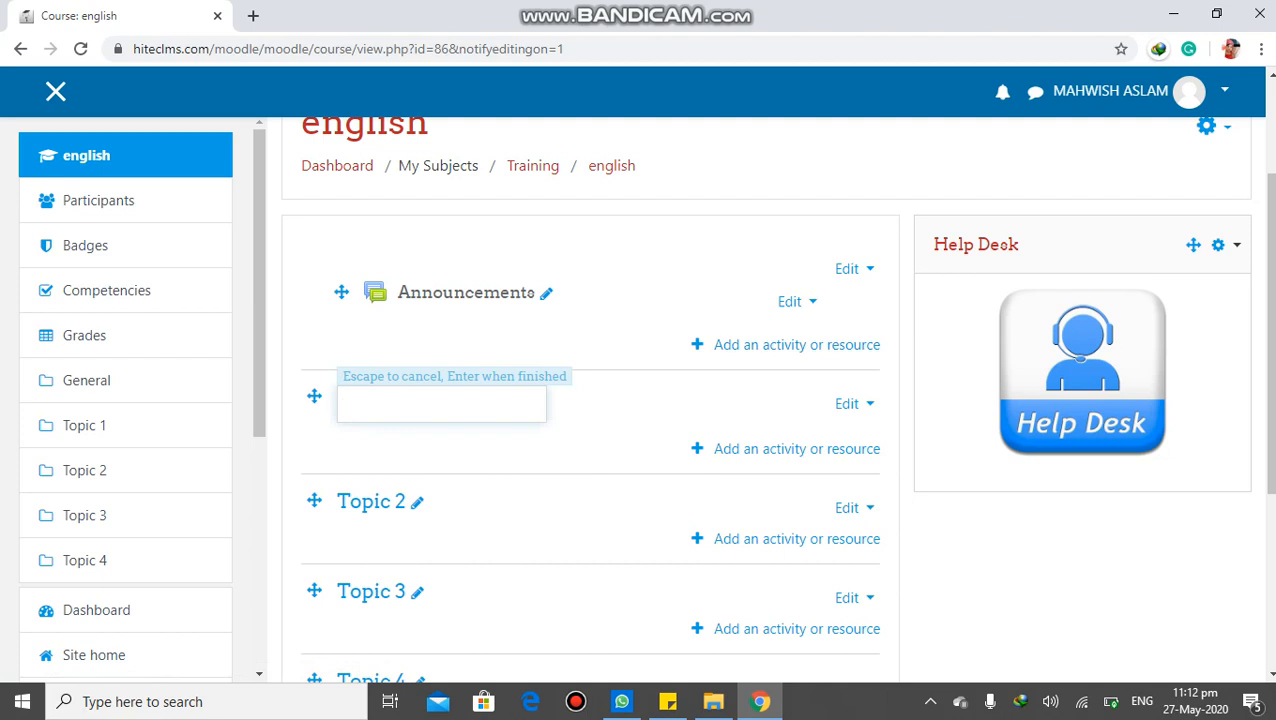
key("Escape")
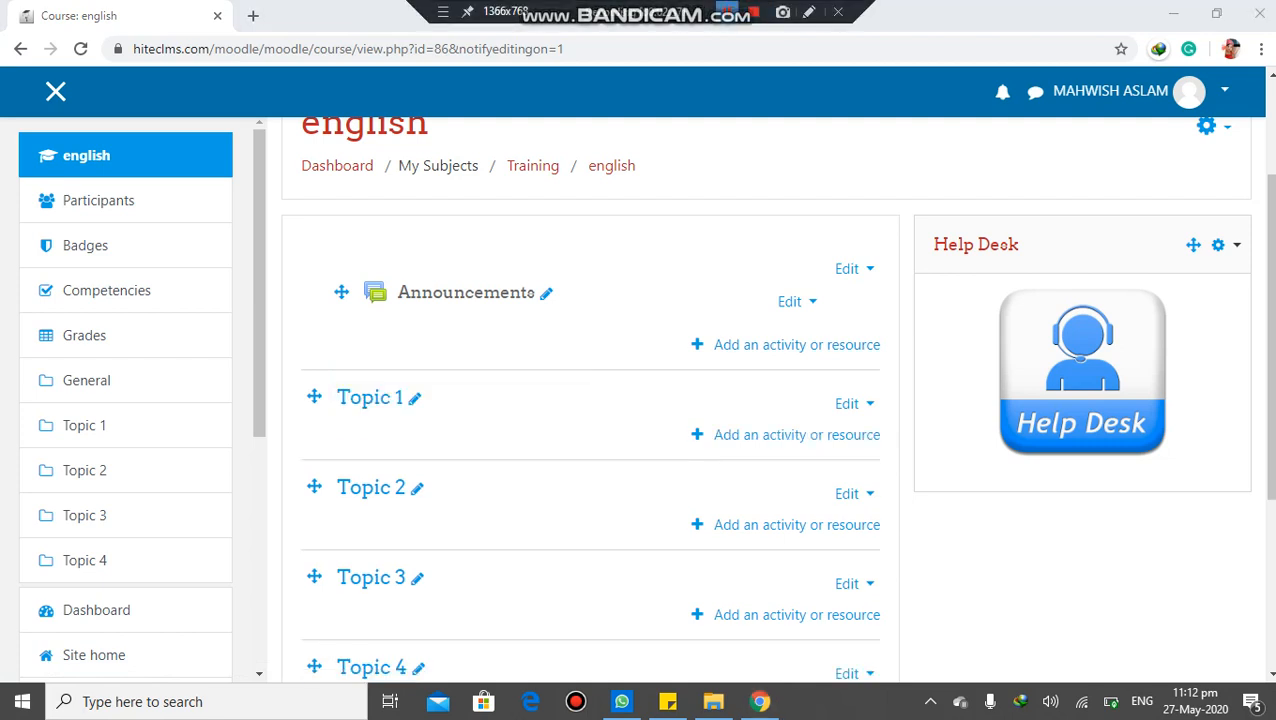
left_click(415, 398)
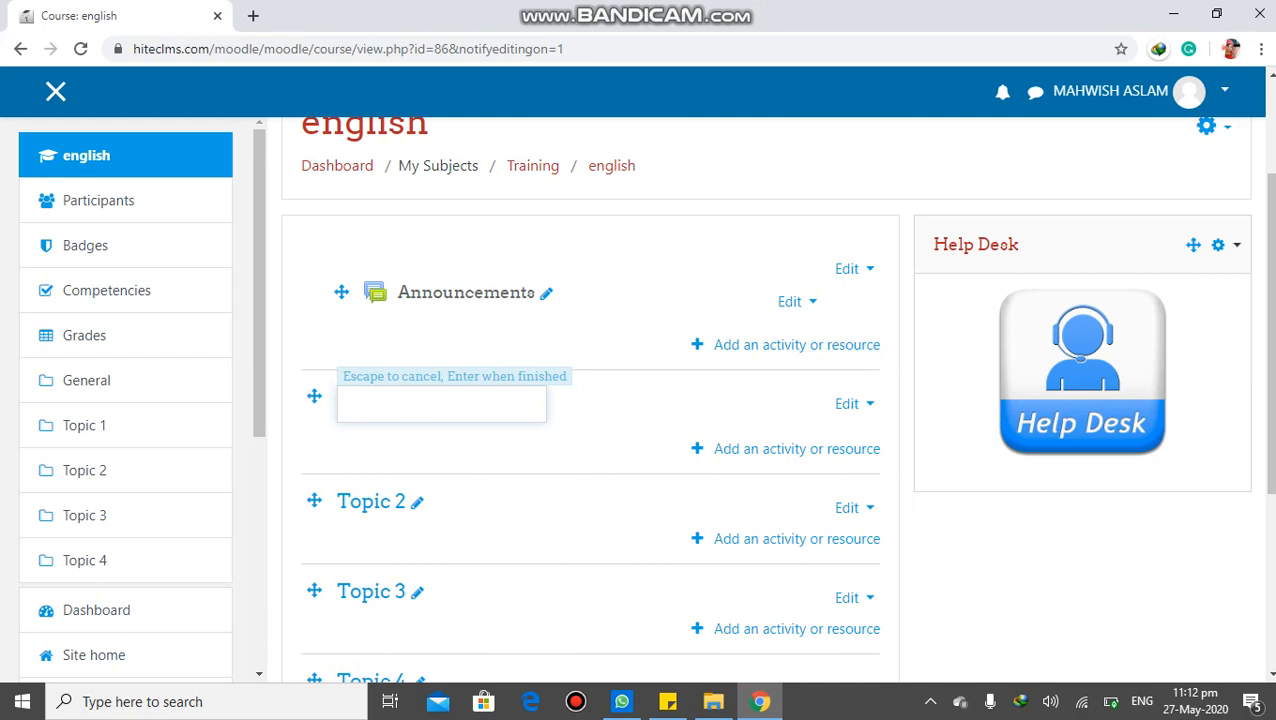
type("my family")
key("Escape")
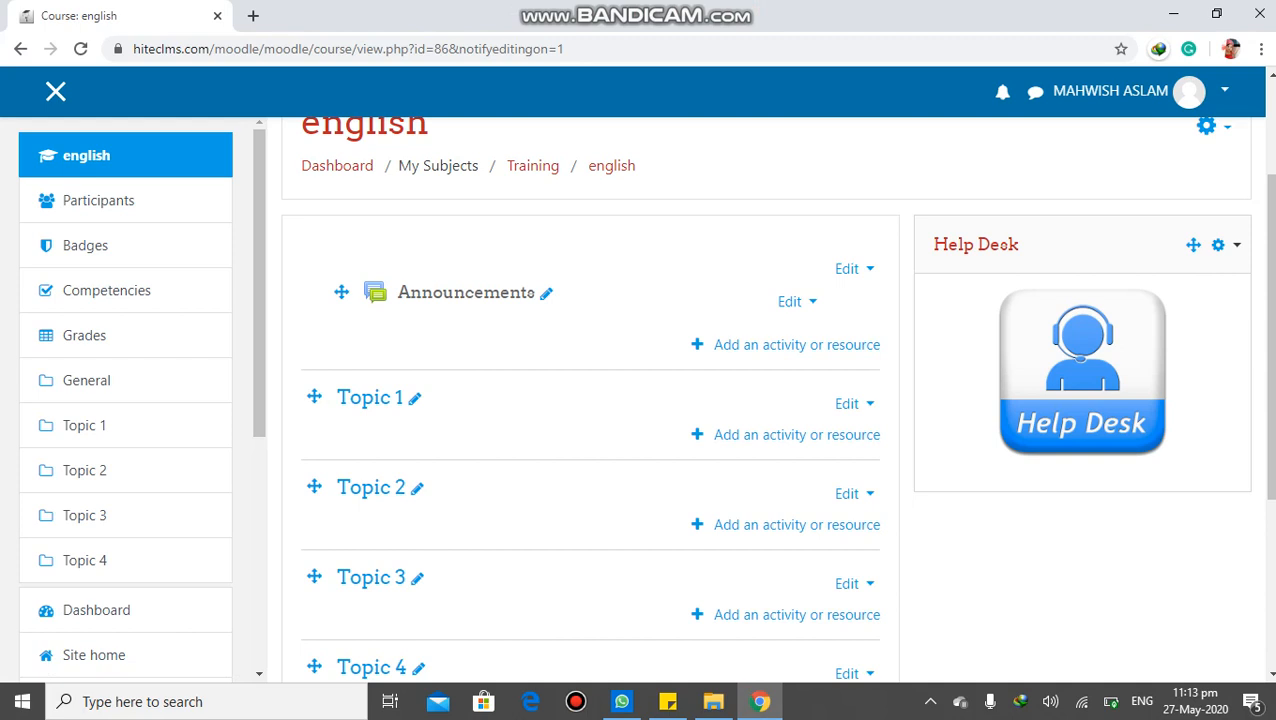
Rename Topic 1 of the english course as "my family"
left_click(414, 398)
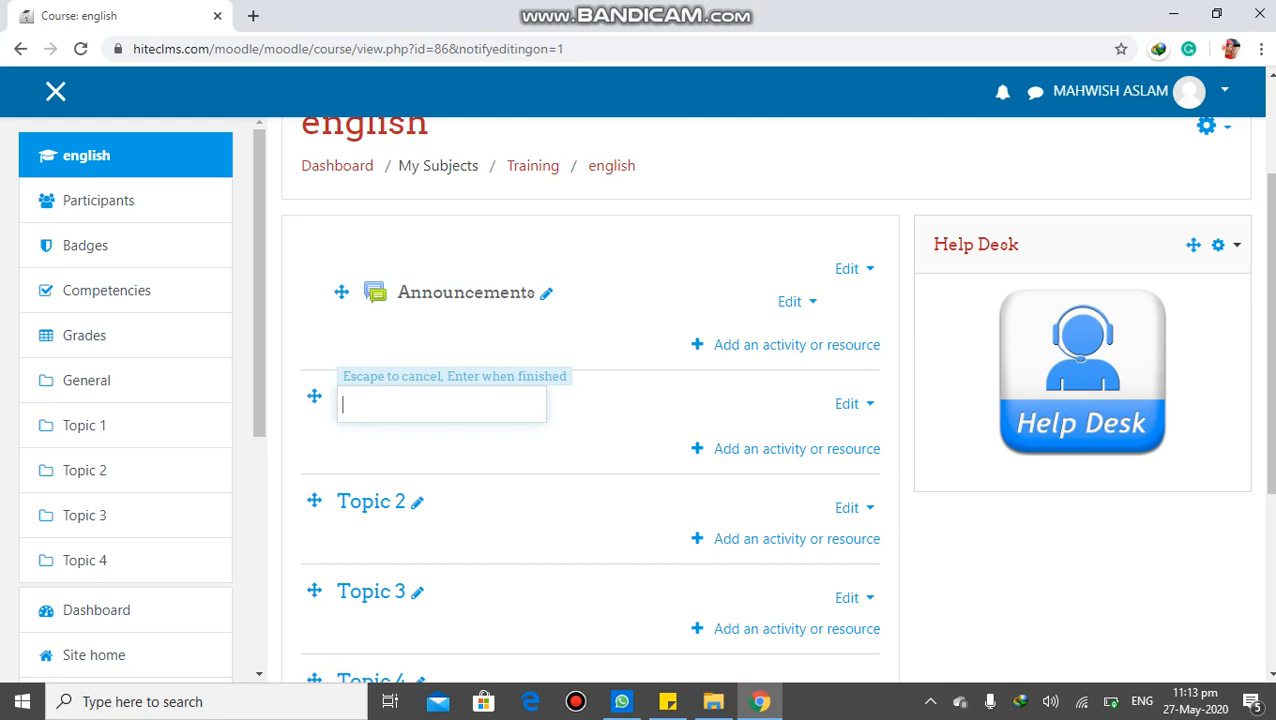
type("my family")
key("Escape")
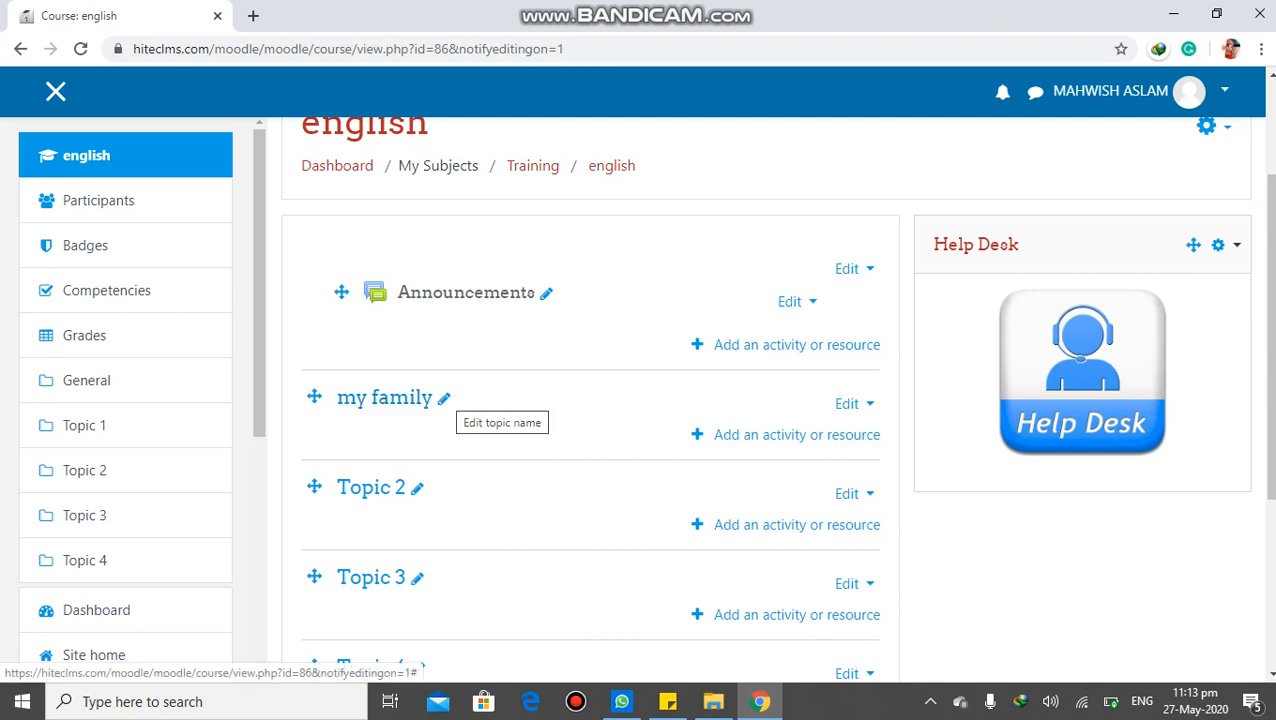
Add a File resource to the my family topic
left_click(848, 403)
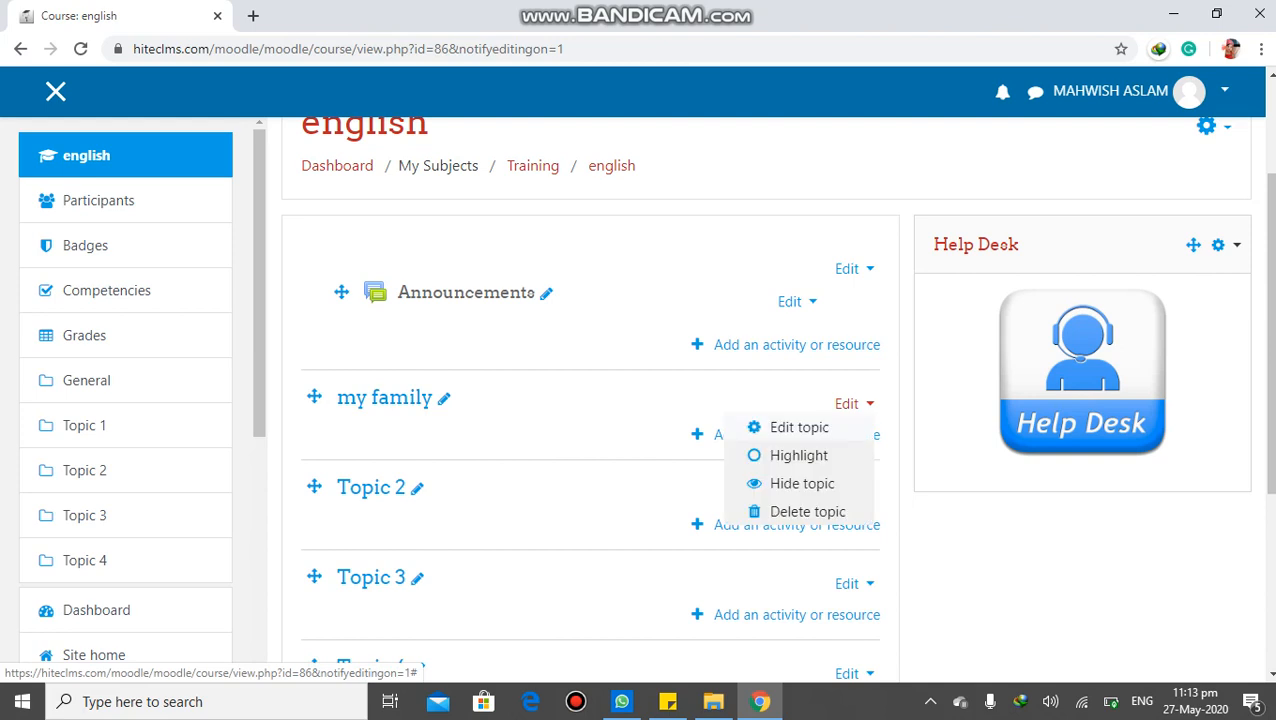
left_click(848, 403)
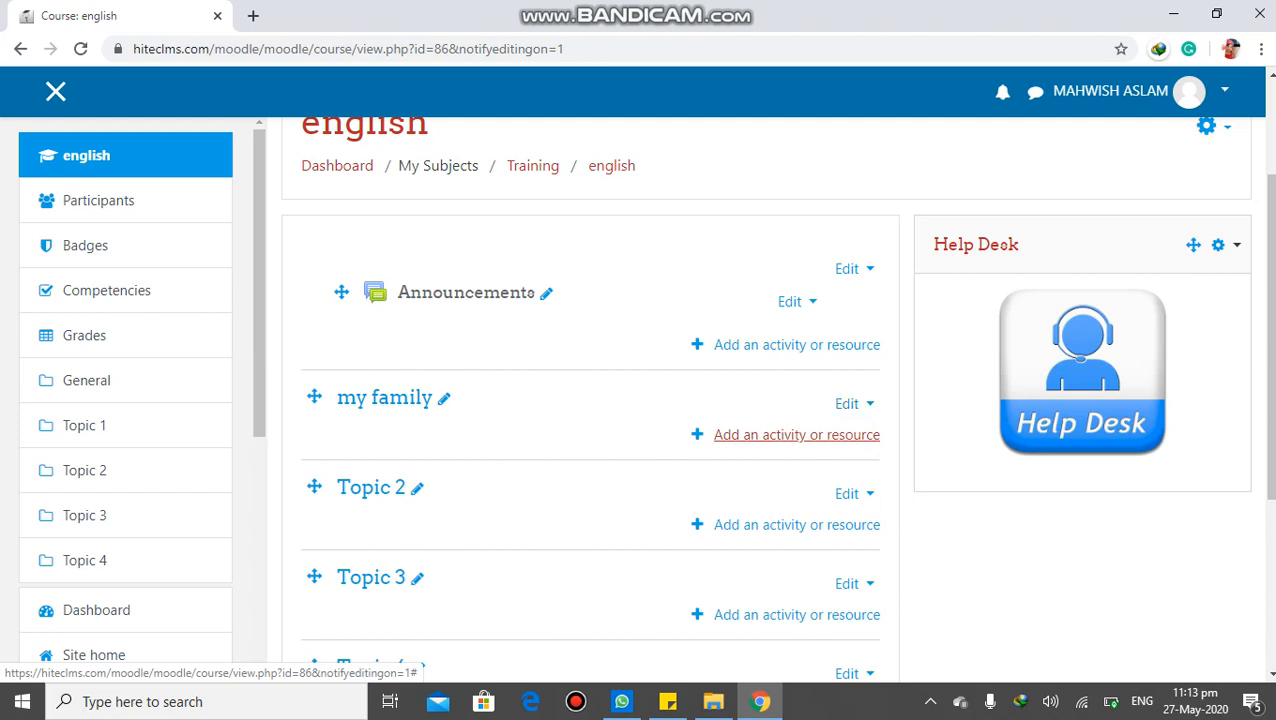
left_click(797, 434)
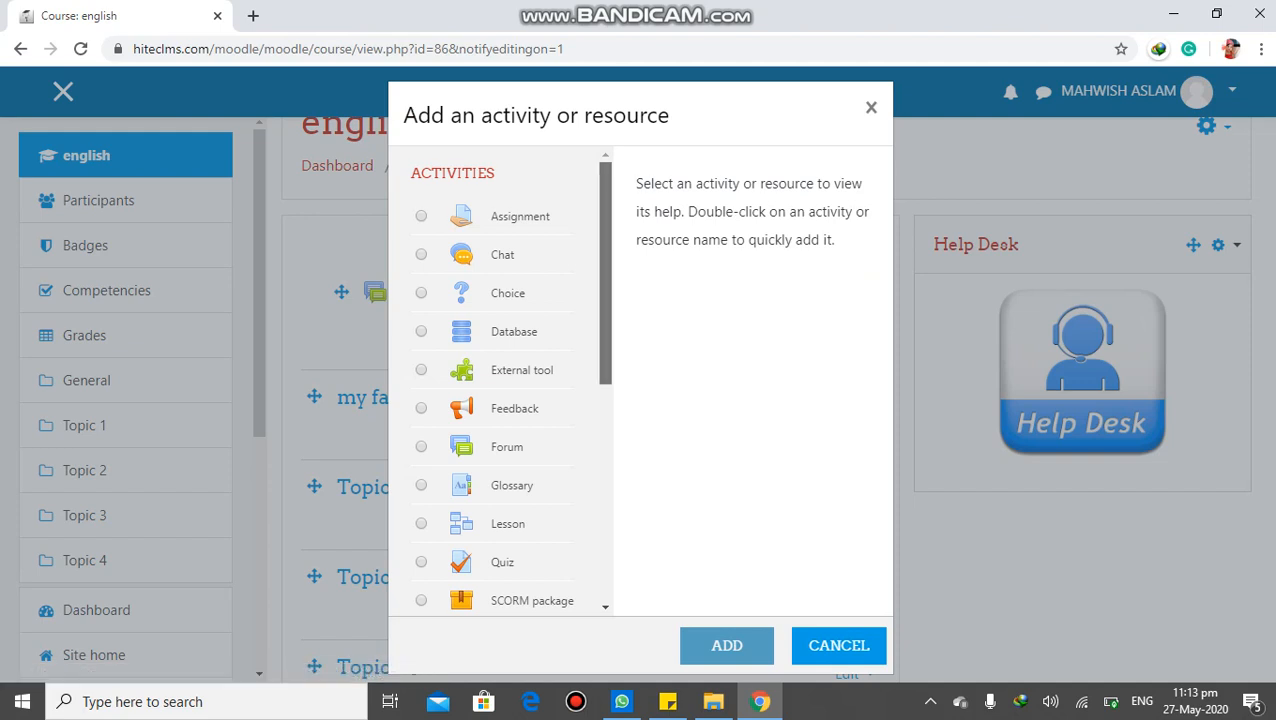
scroll(505, 380, "down", 2)
scroll(505, 380, "down", 3)
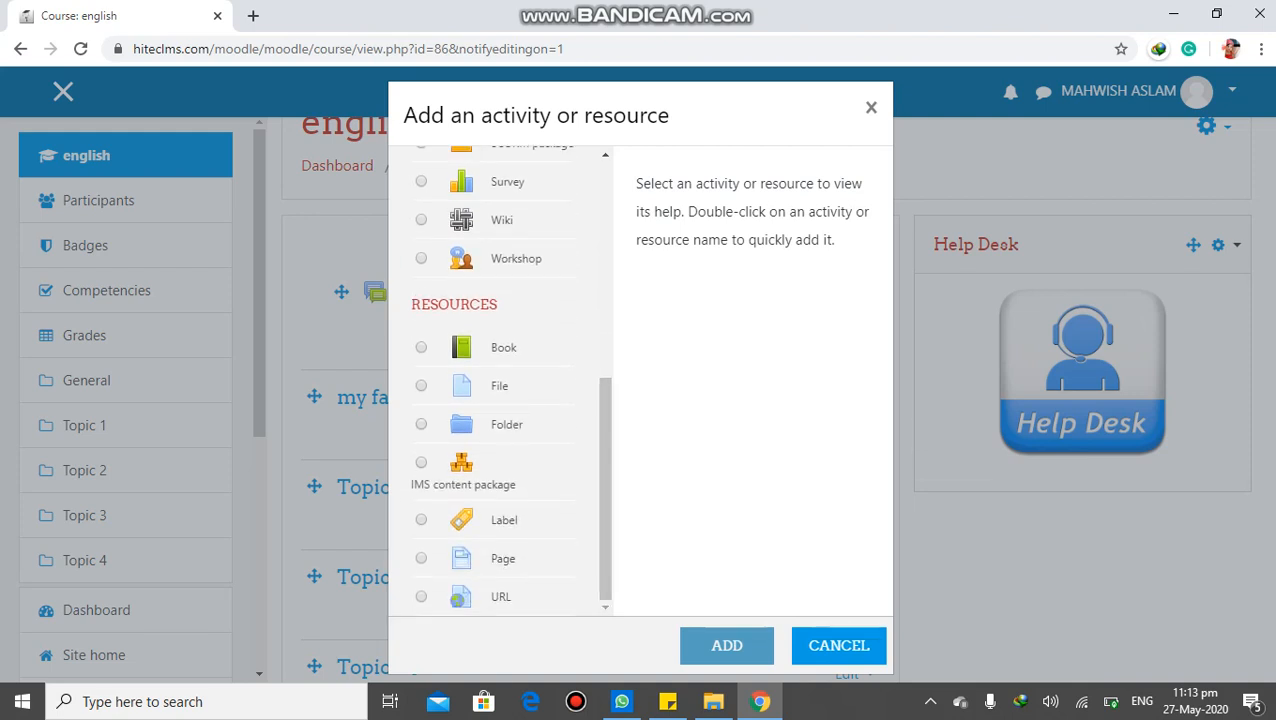
left_click(421, 386)
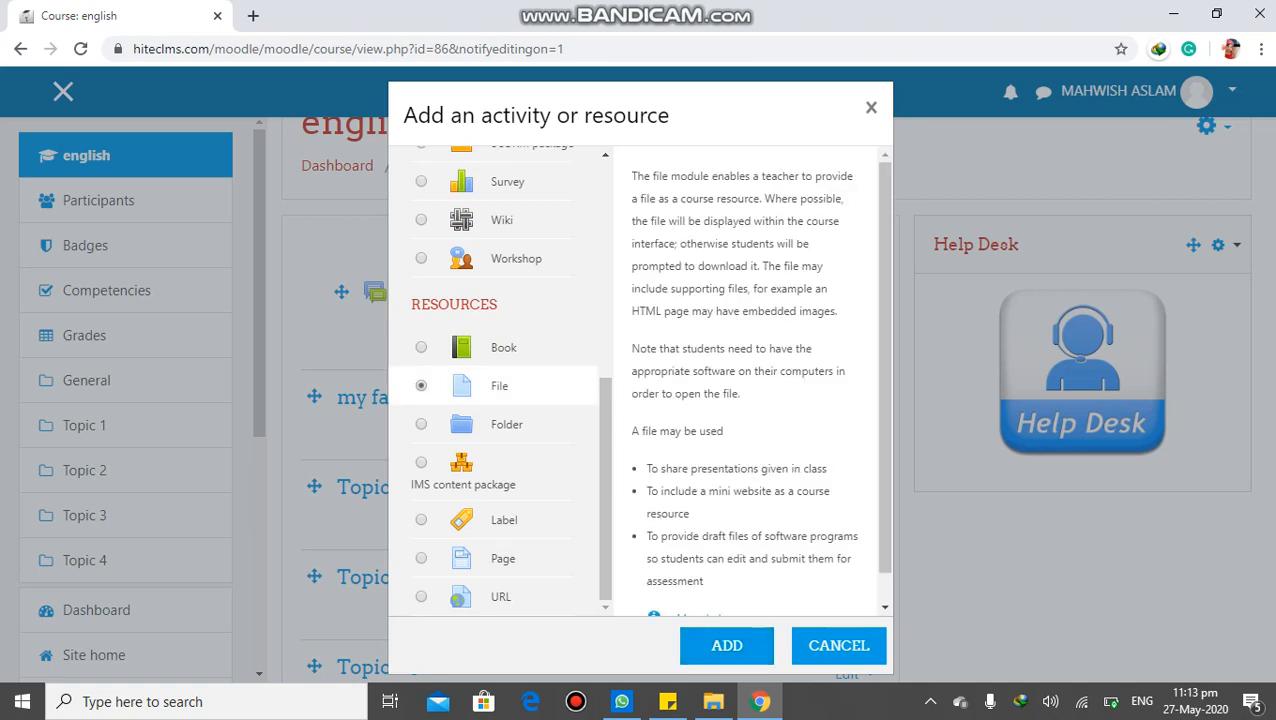
left_click(727, 645)
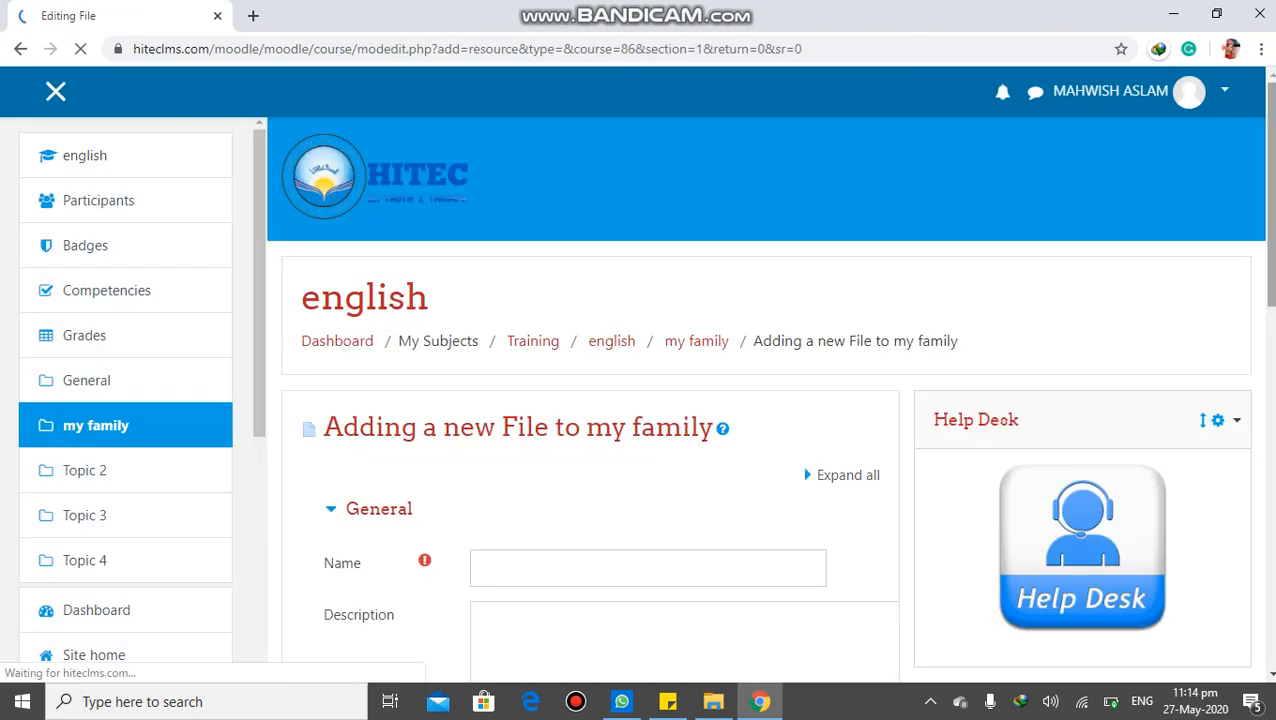
Name the new File resource "My family"
scroll(590, 400, "down", 9)
scroll(590, 400, "down", 2)
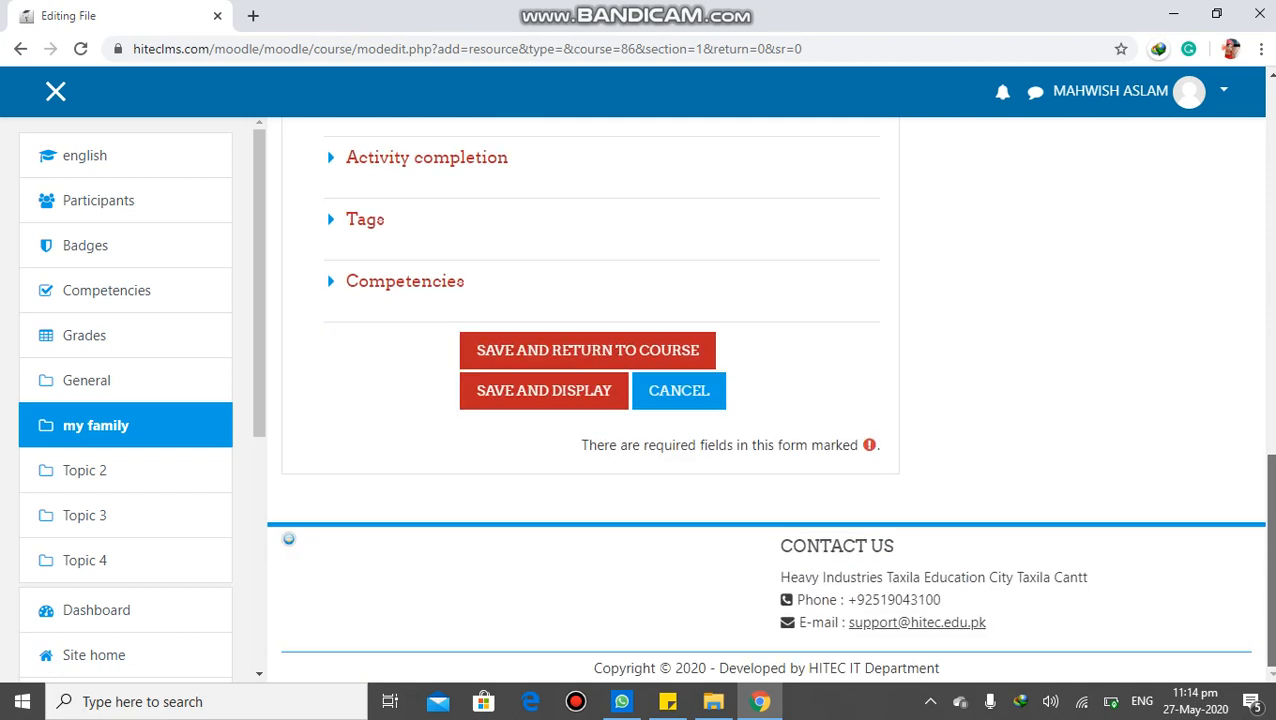
scroll(590, 400, "up", 10)
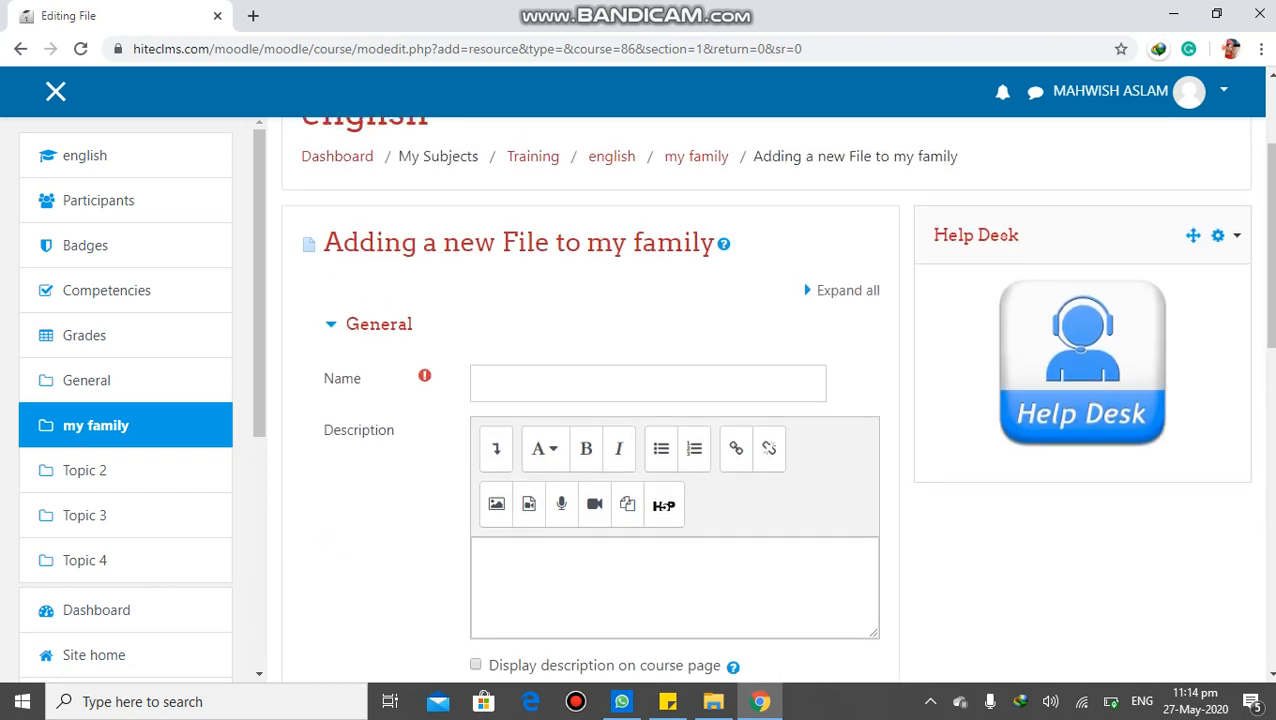
left_click(648, 384)
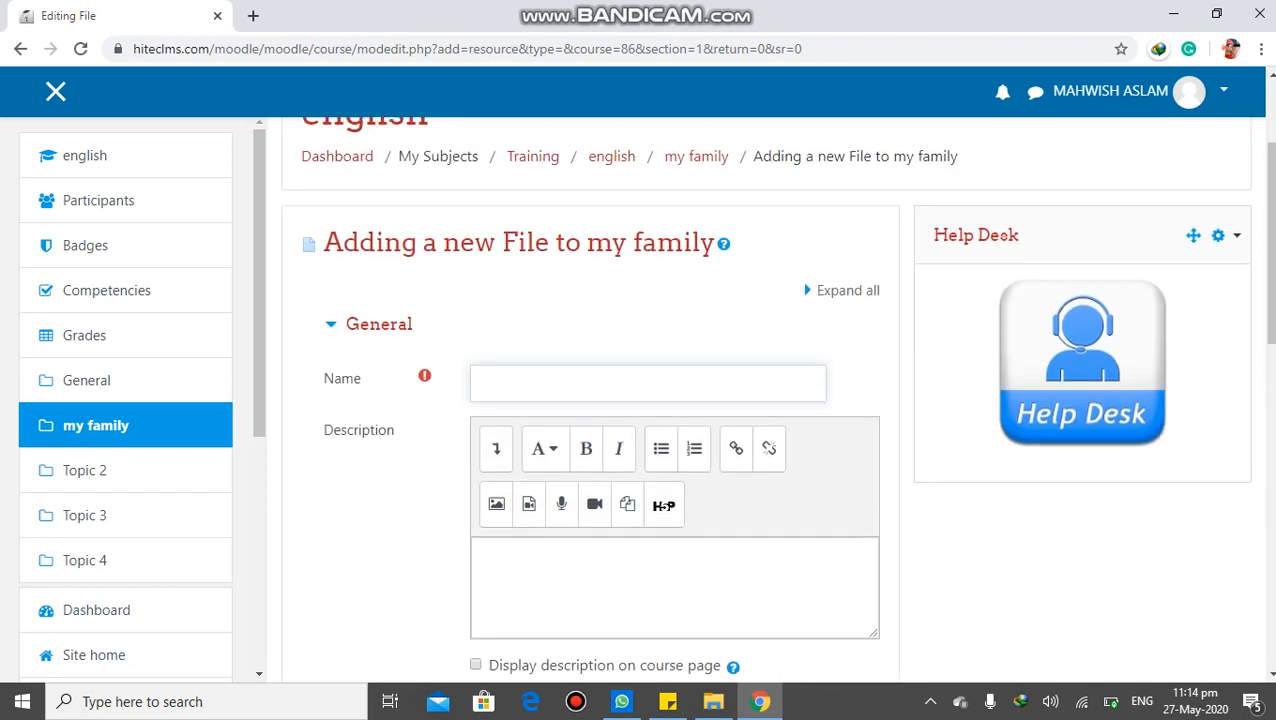
type("My family")
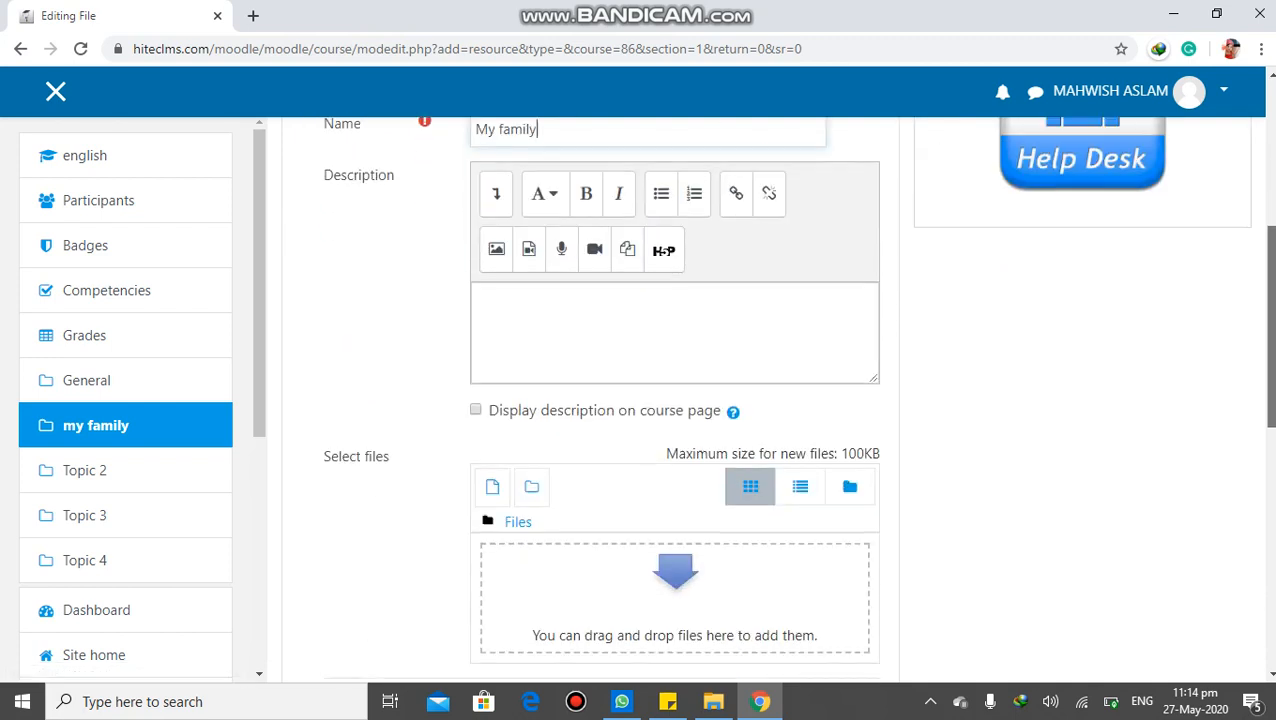
Look at the link creation options for the resource's description without creating a link
scroll(785, 400, "down", 2)
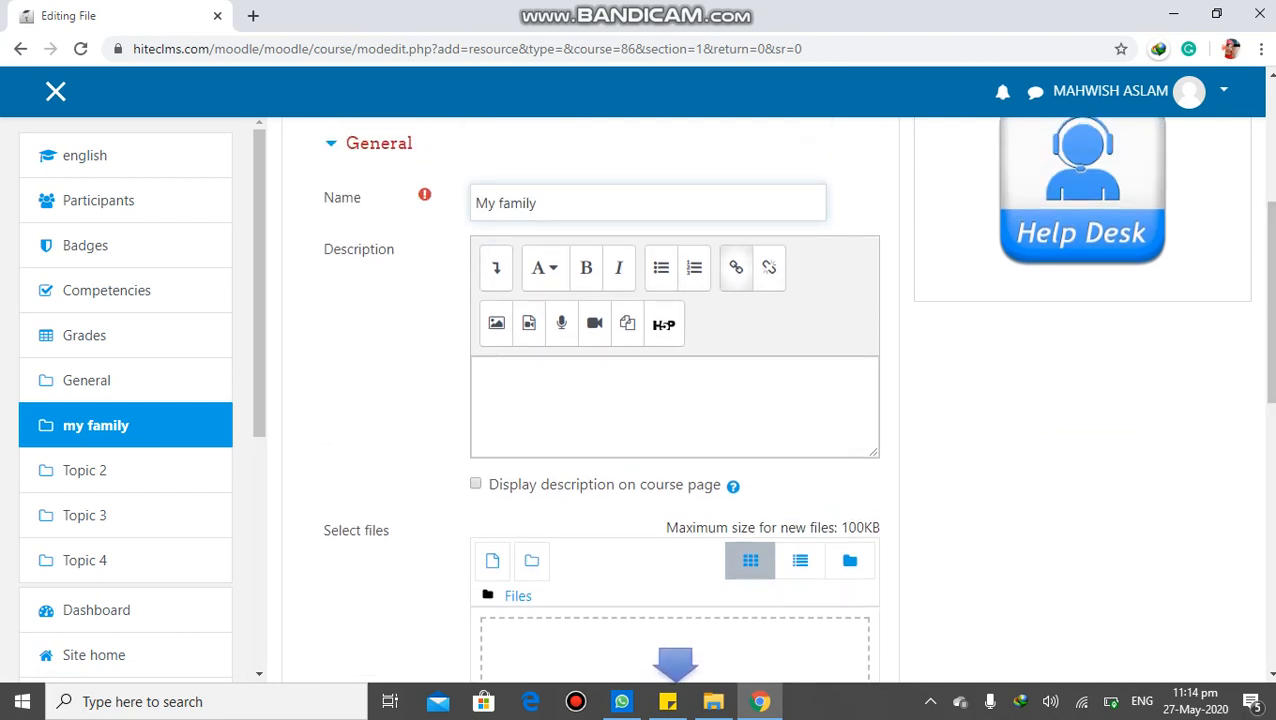
left_click(736, 268)
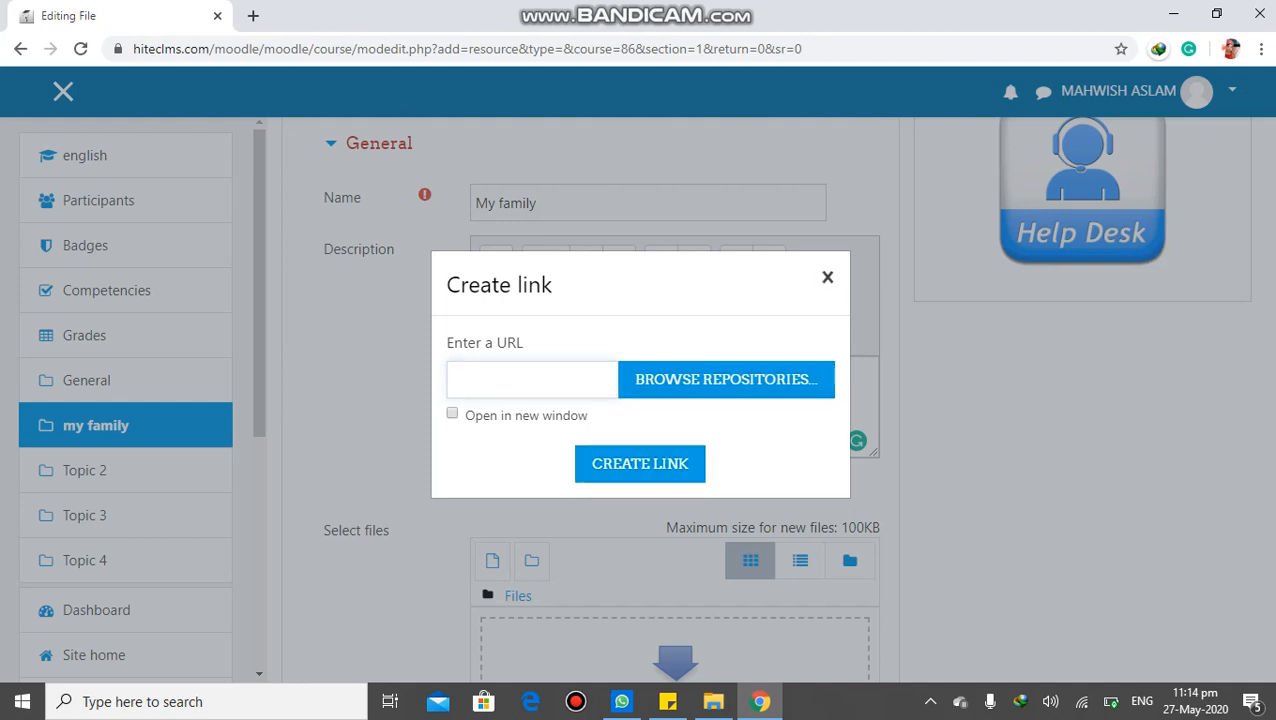
left_click(827, 278)
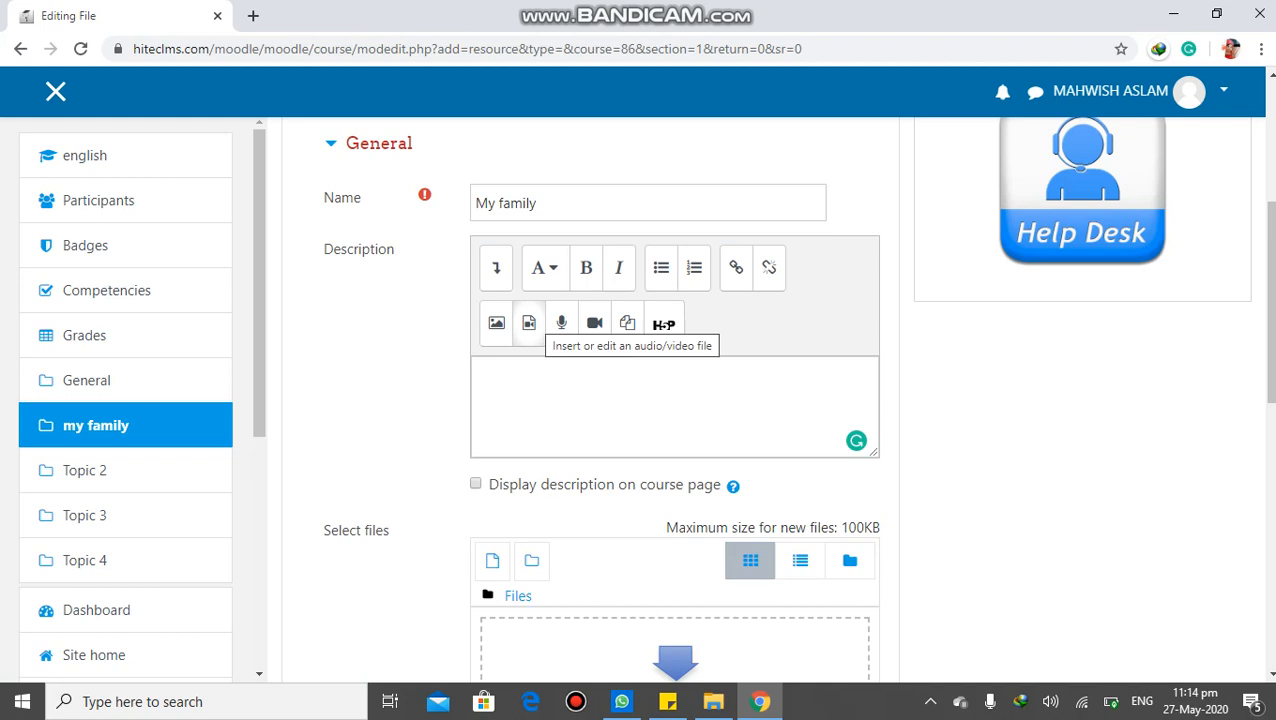
Examine how a video from the computer can be inserted into the description, without choosing a file or inserting media
left_click(529, 322)
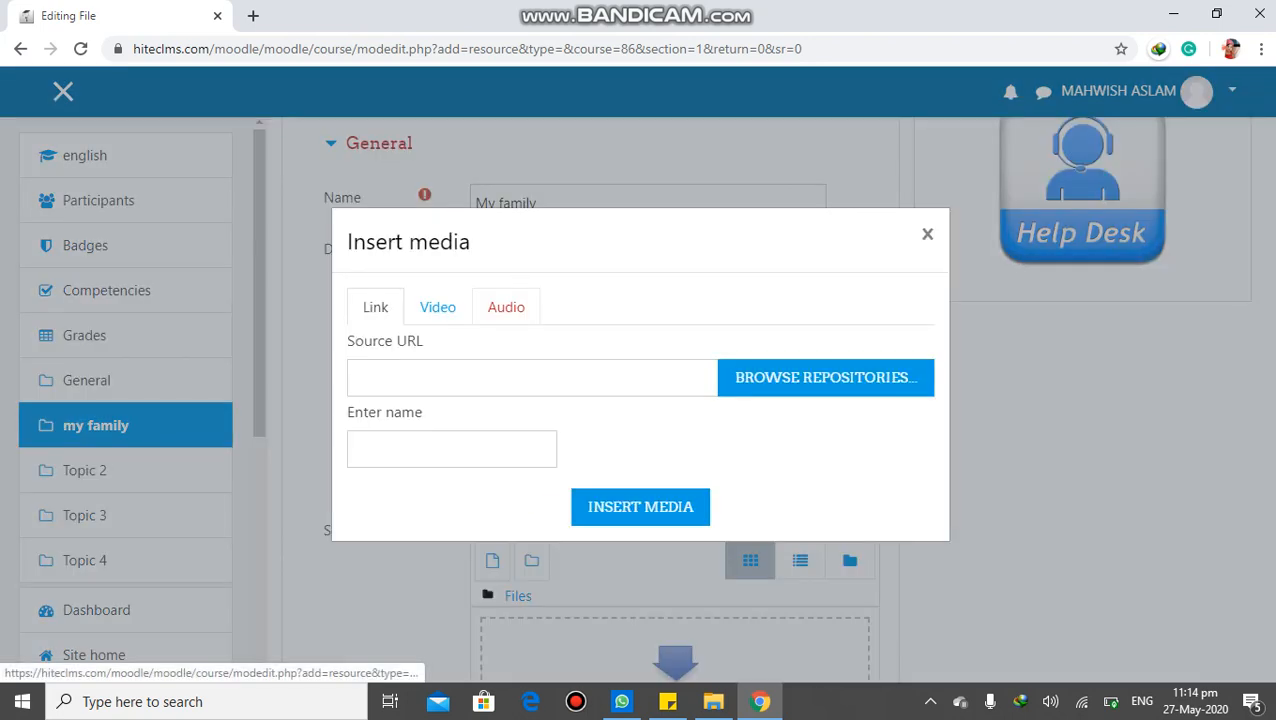
left_click(437, 307)
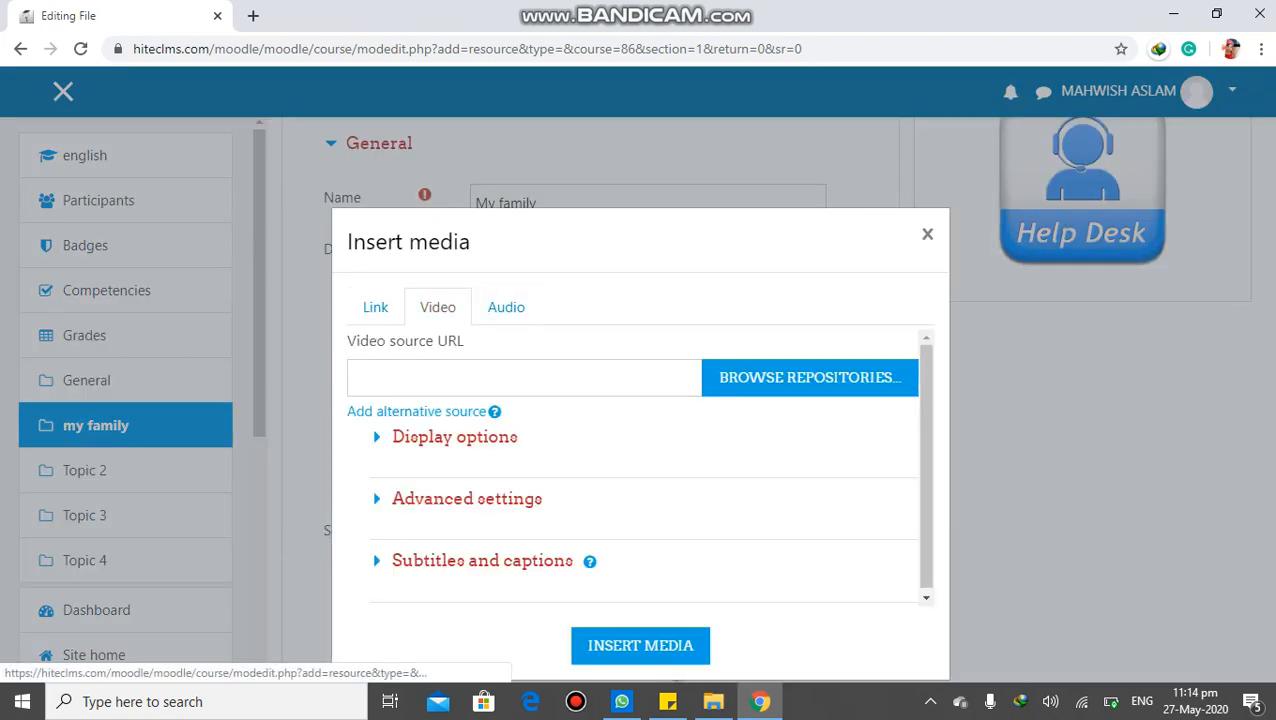
left_click(809, 377)
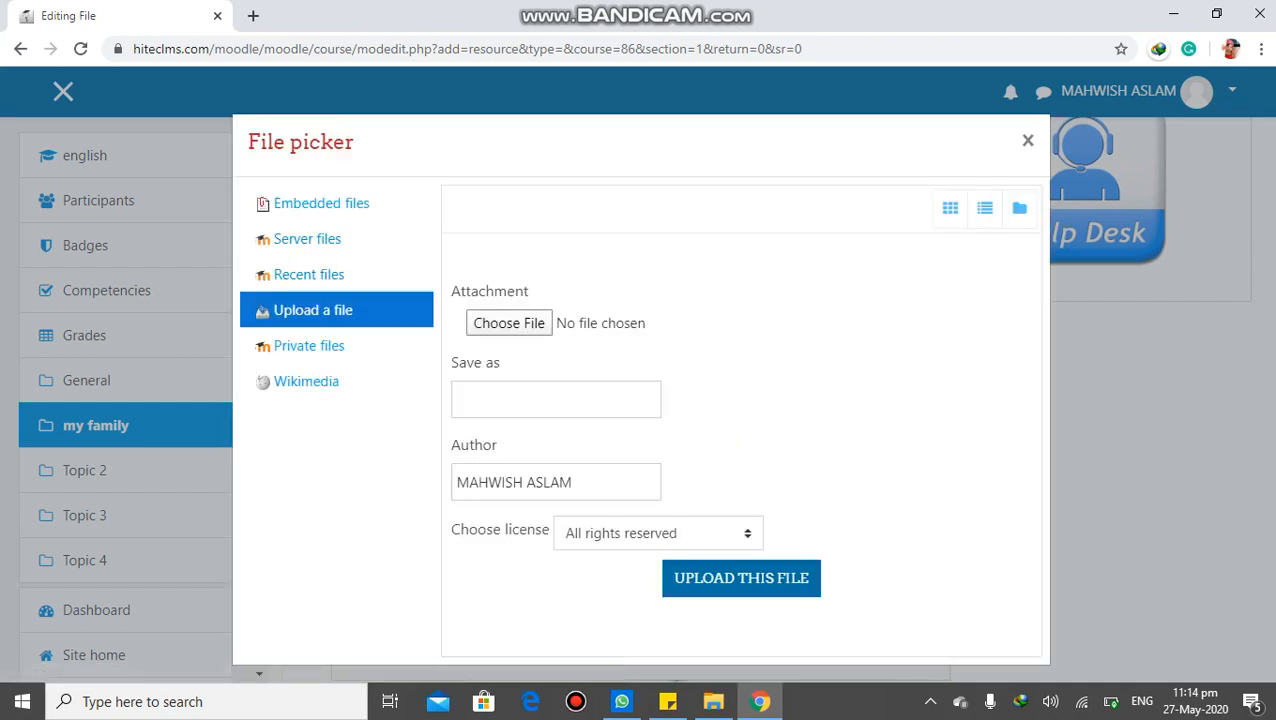
left_click(509, 323)
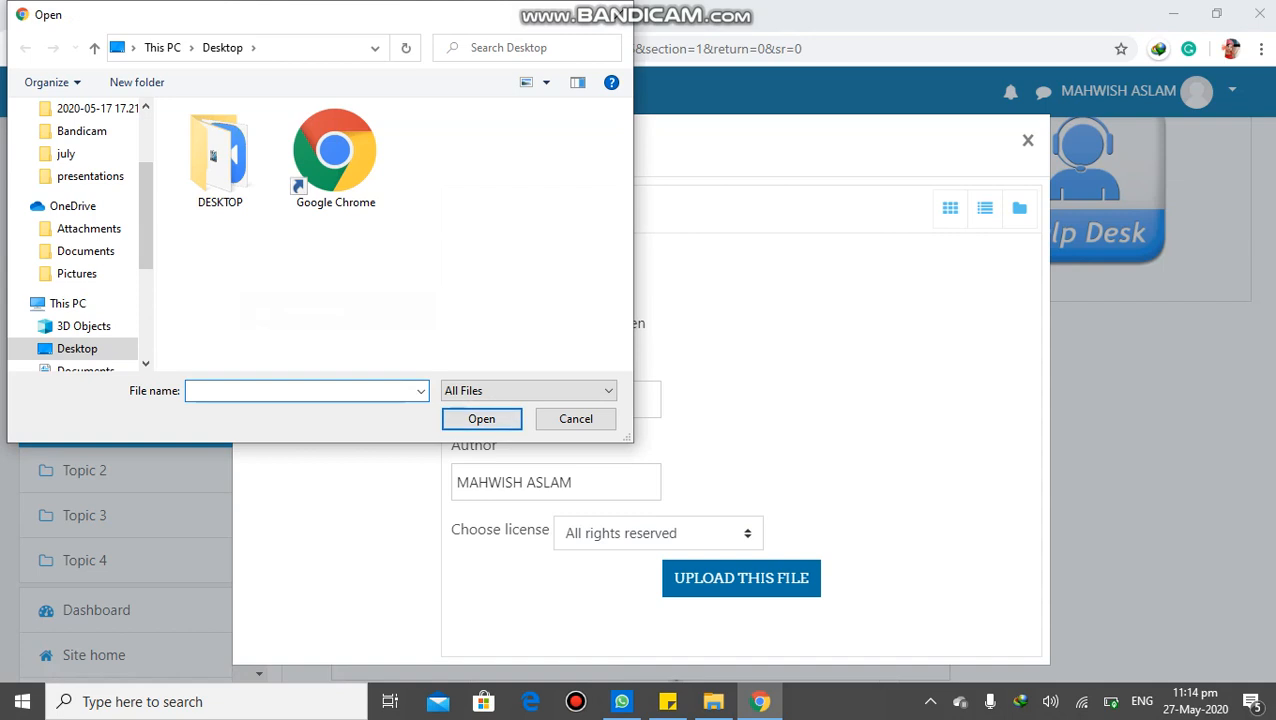
left_click(617, 14)
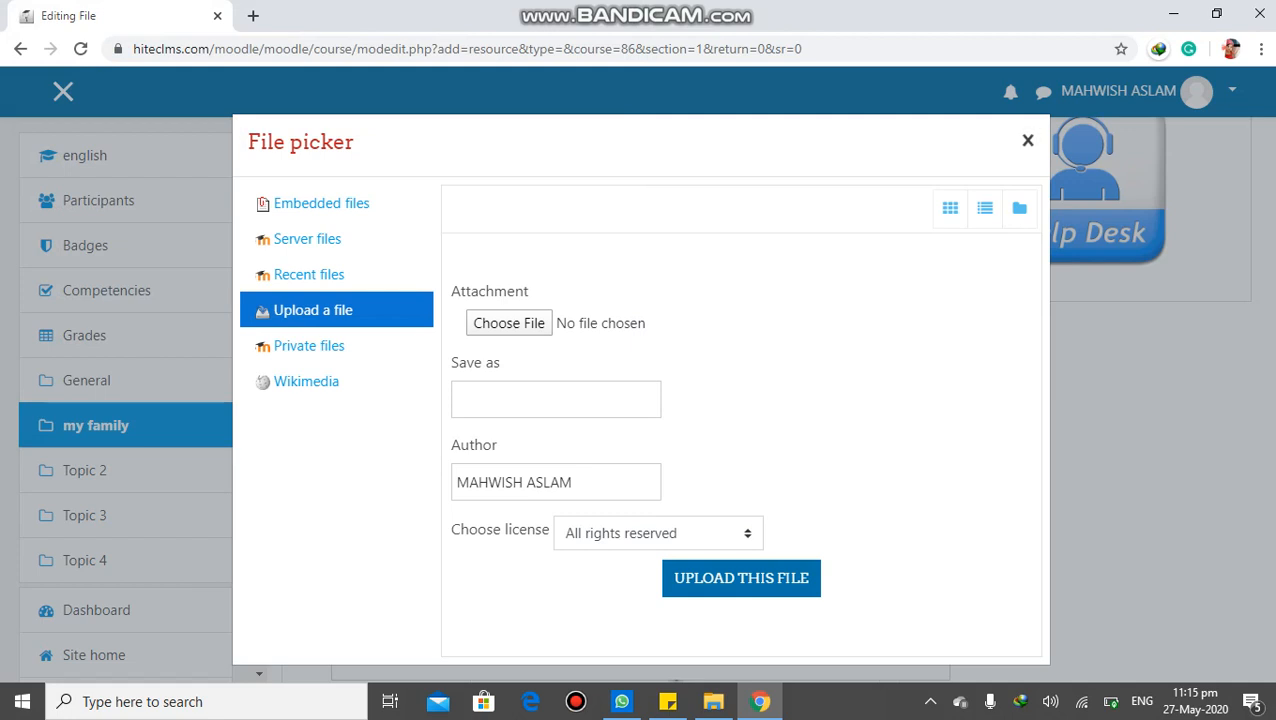
left_click(1027, 141)
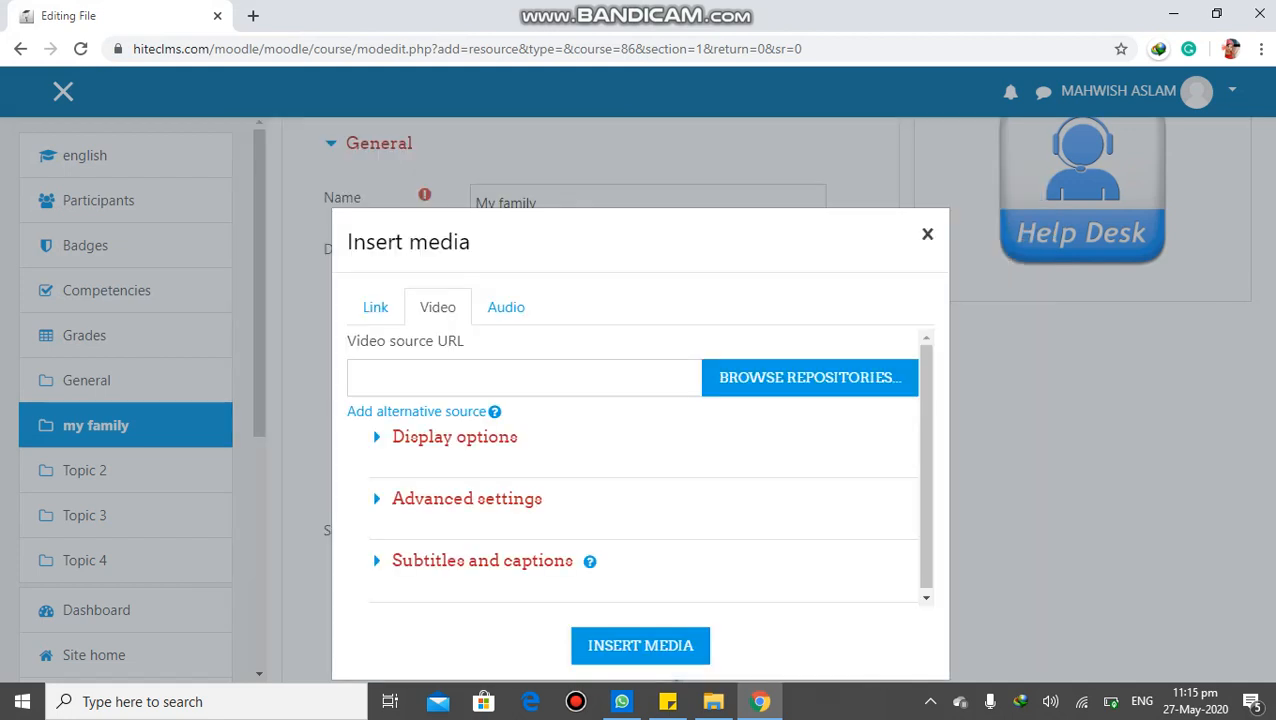
left_click(927, 233)
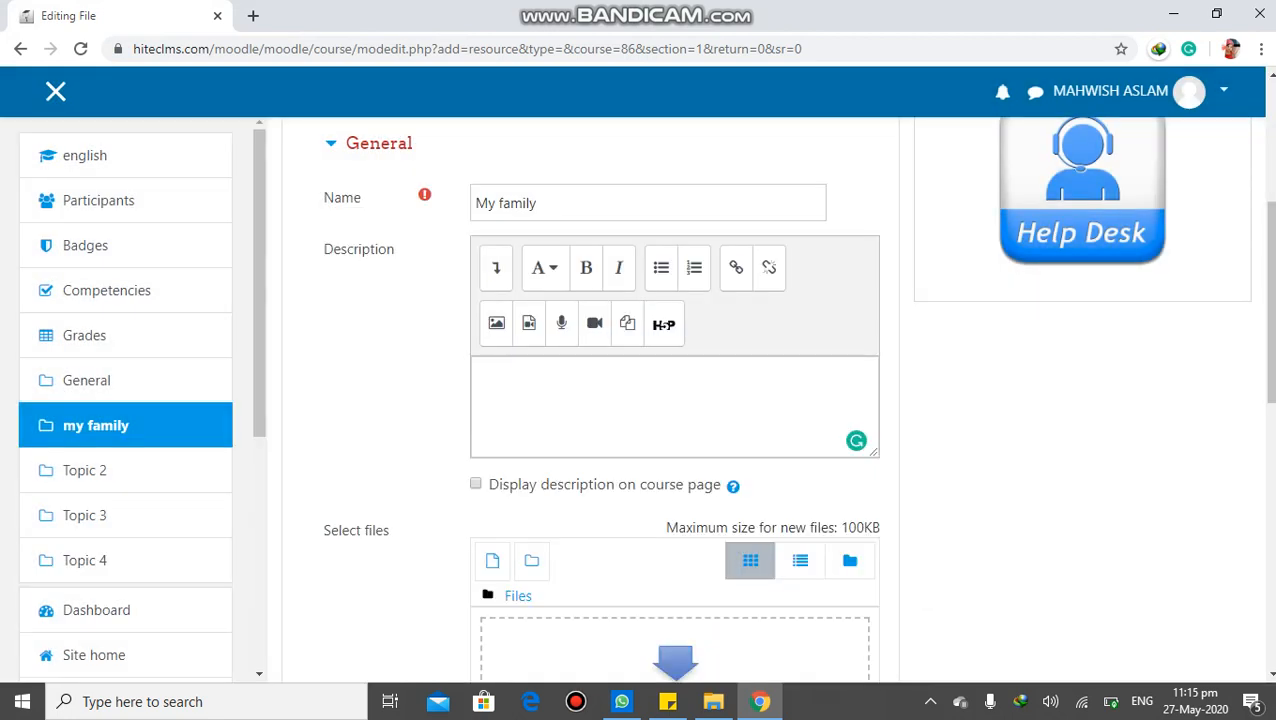
View the audio and video recording tools of the description editor without starting a recording
left_click(600, 402)
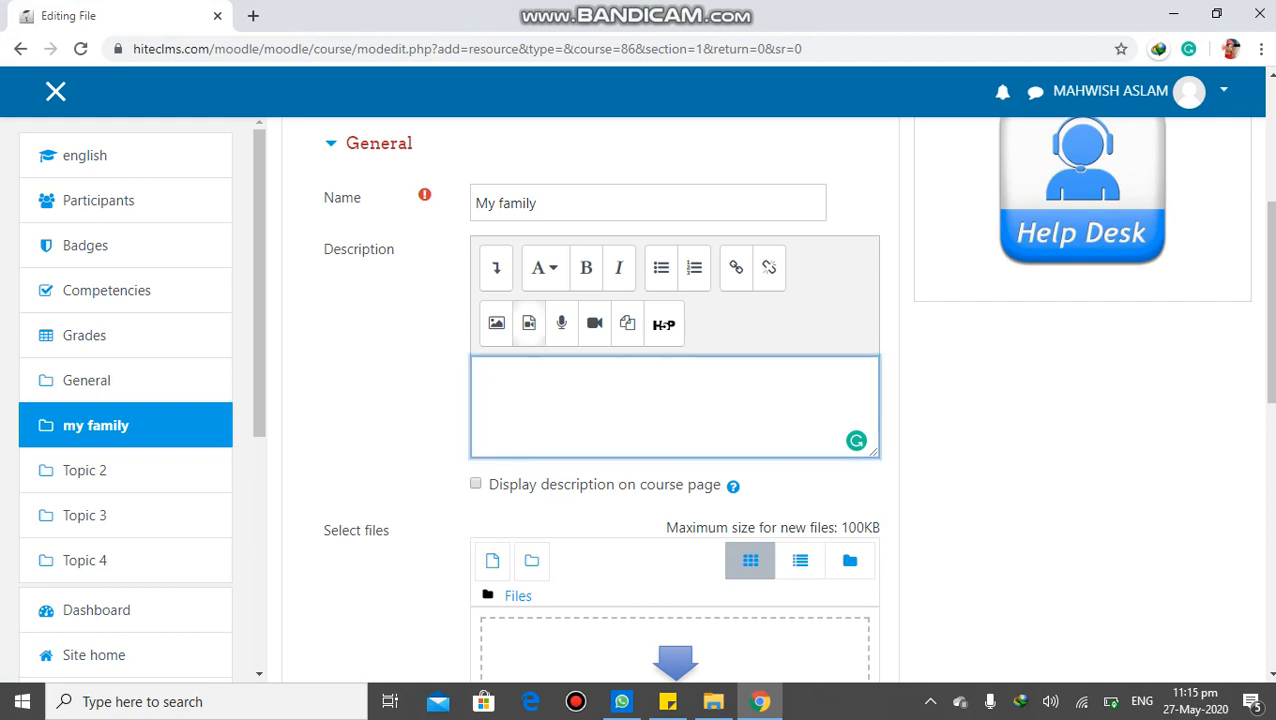
left_click(561, 322)
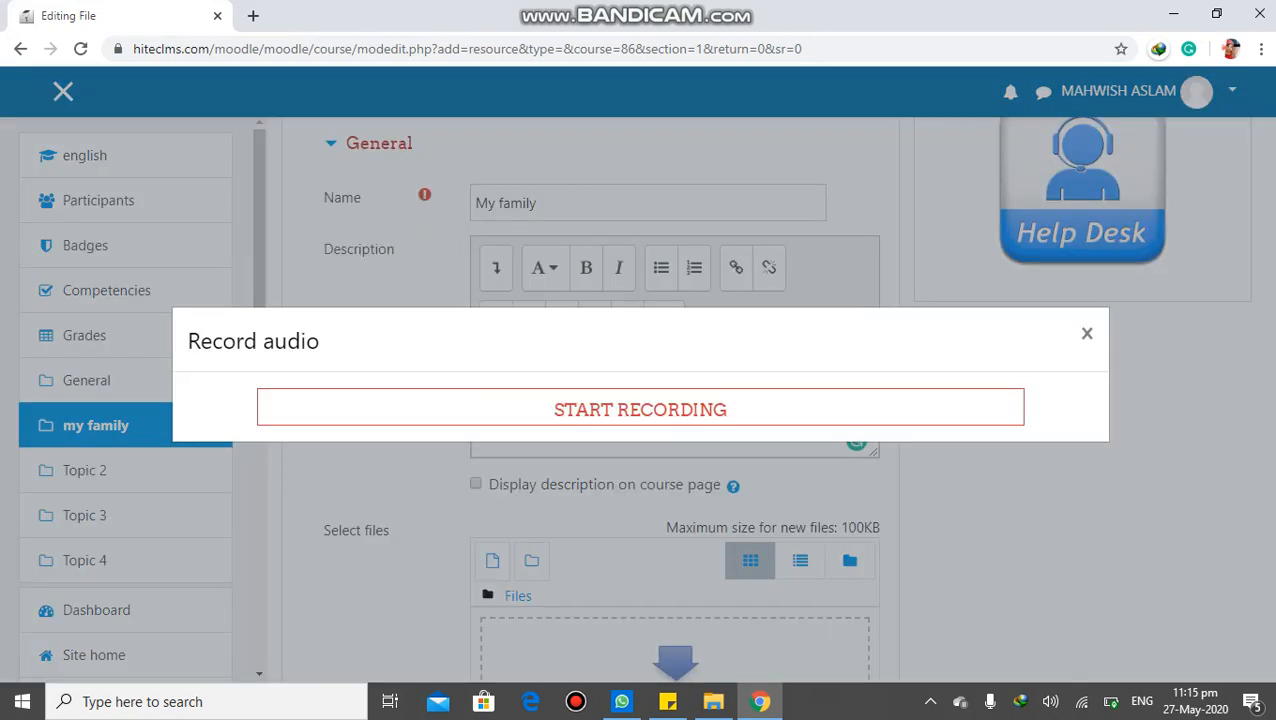
left_click(1087, 333)
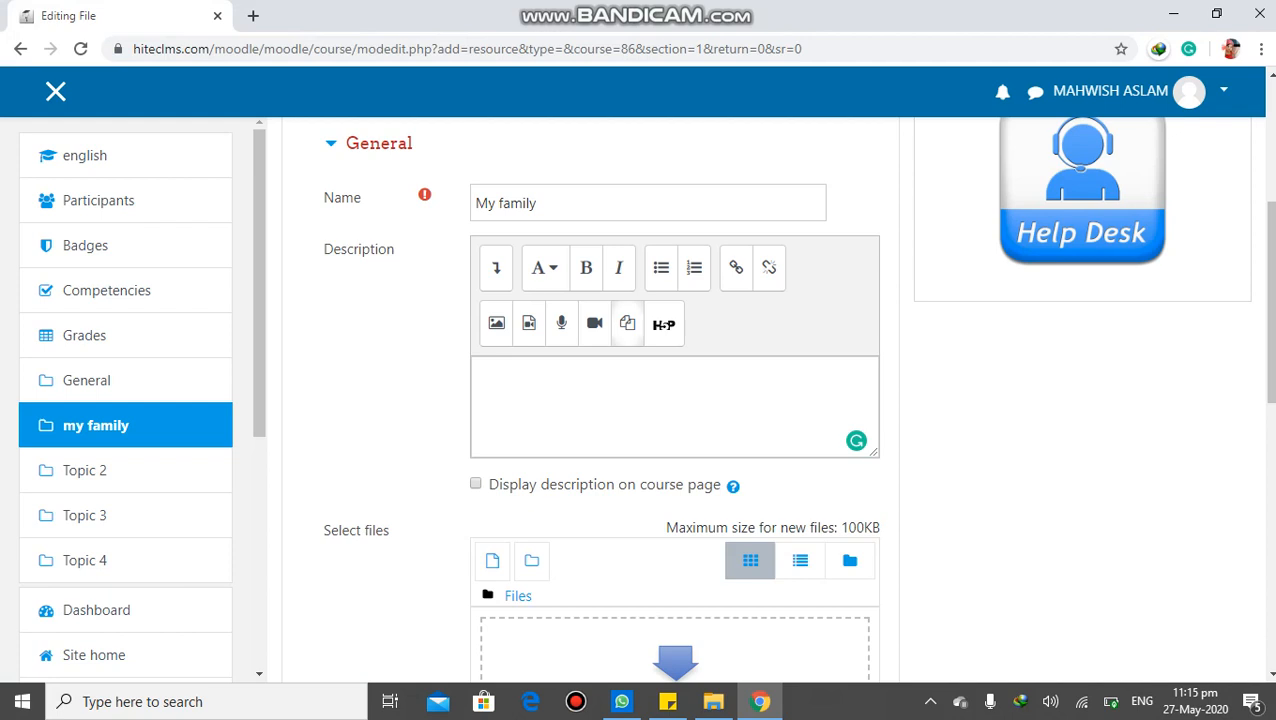
left_click(594, 322)
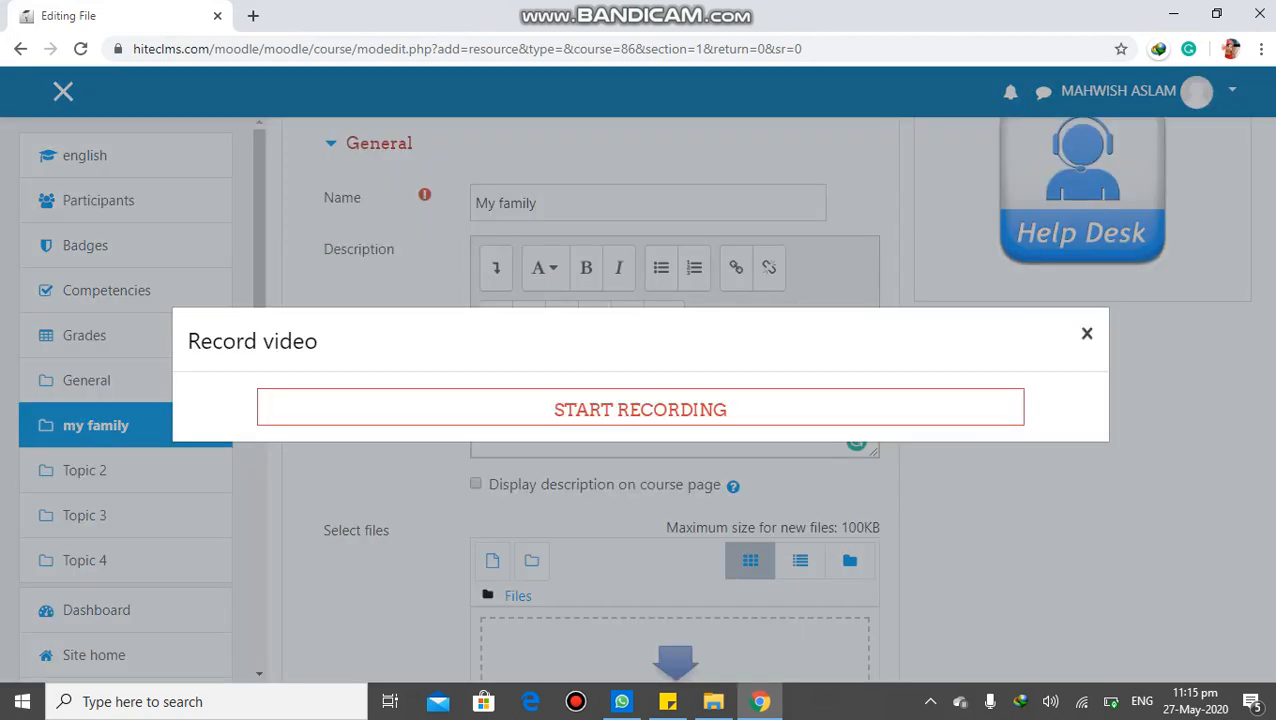
left_click(1087, 333)
Show the additional formatting tools of the description editor, and collapse them again
scroll(1087, 333, "down", 2)
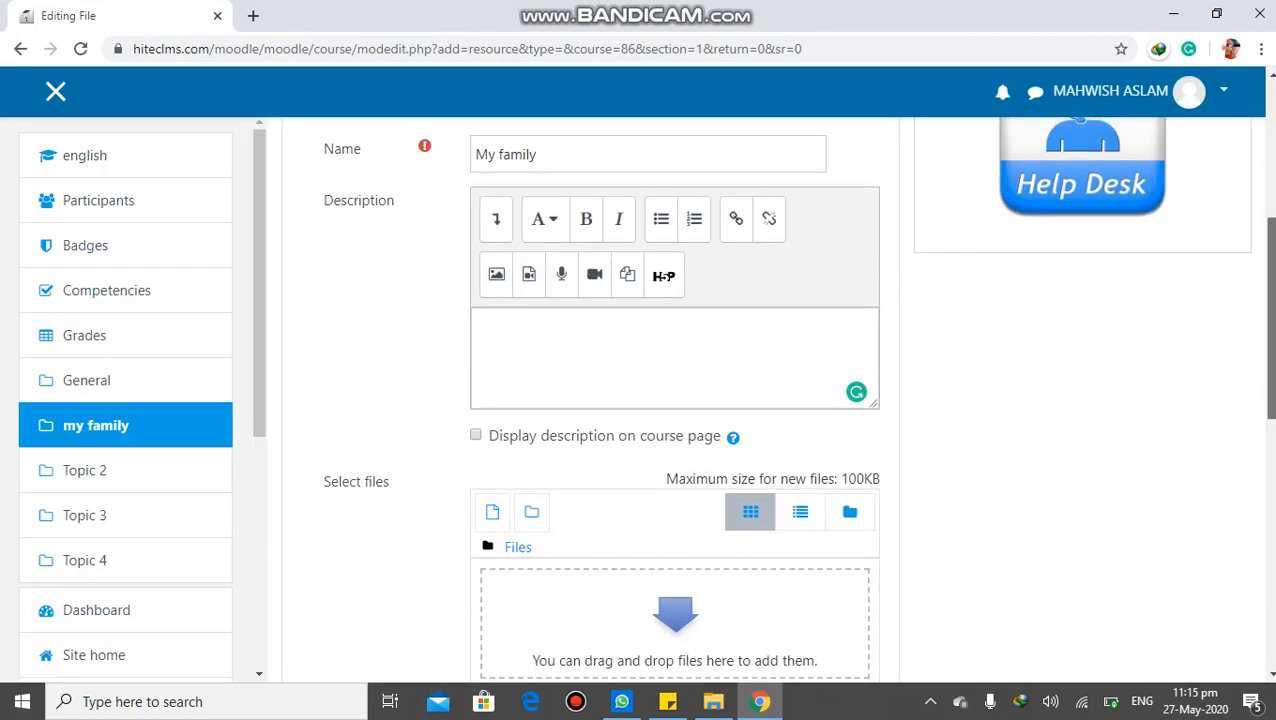
scroll(776, 399, "up", 4)
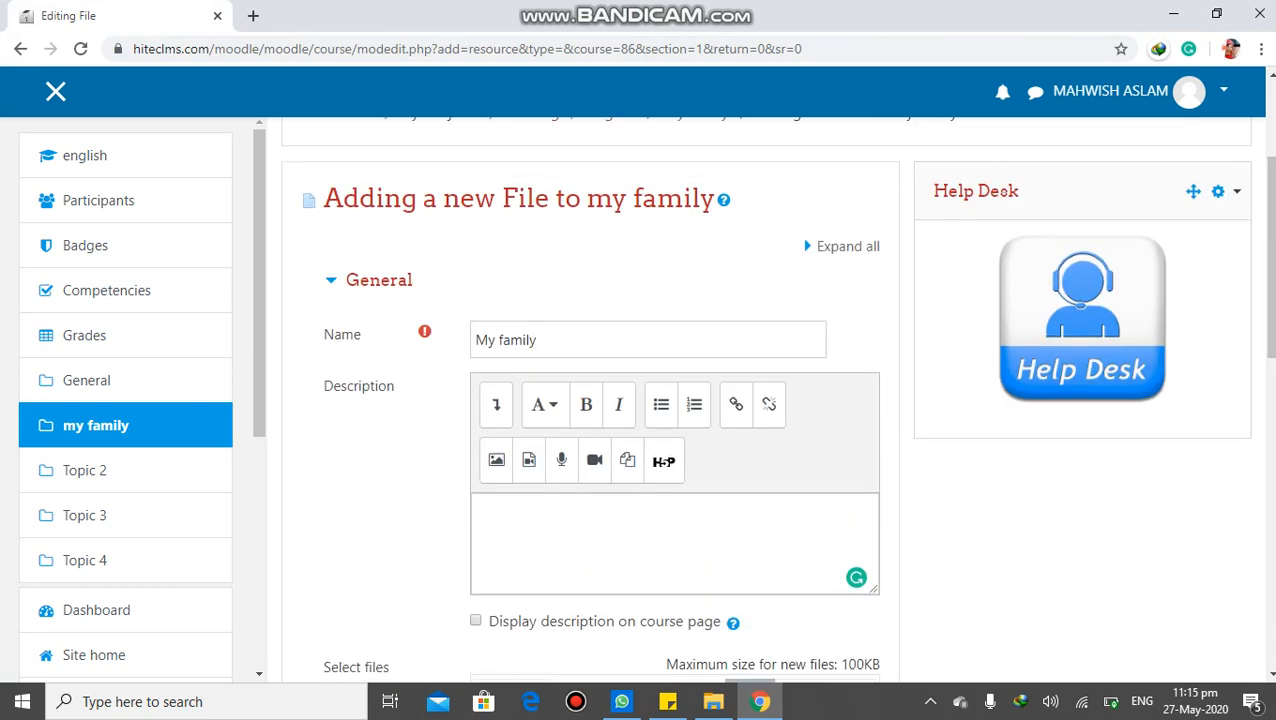
left_click(496, 404)
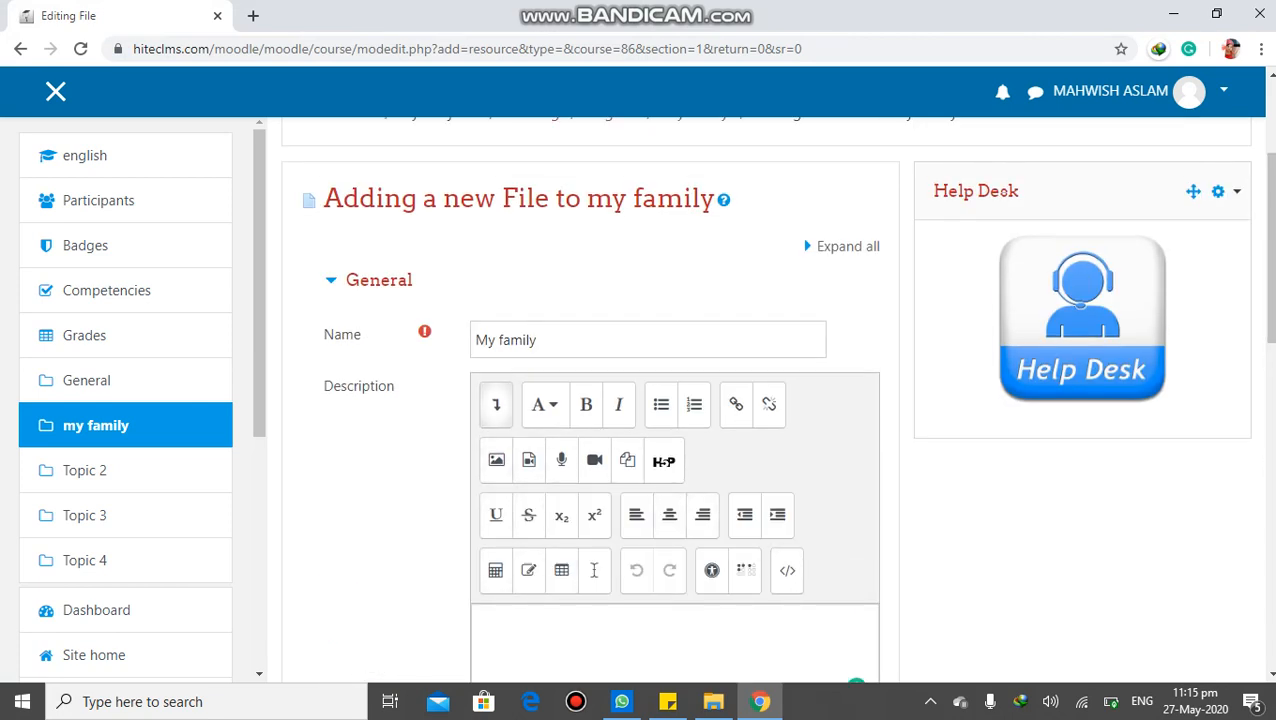
left_click(573, 636)
left_click(496, 404)
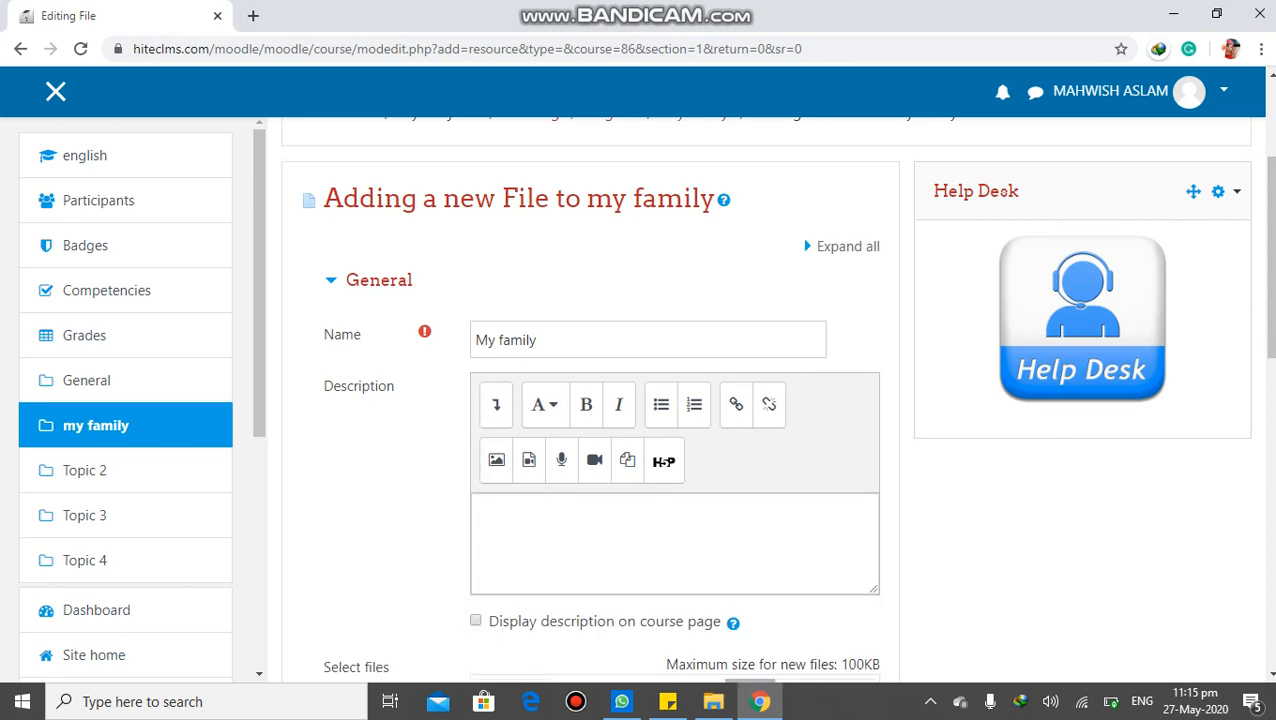
Look at the upload options for the resource's files without choosing a file
left_click_drag(1270, 257, 1270, 372)
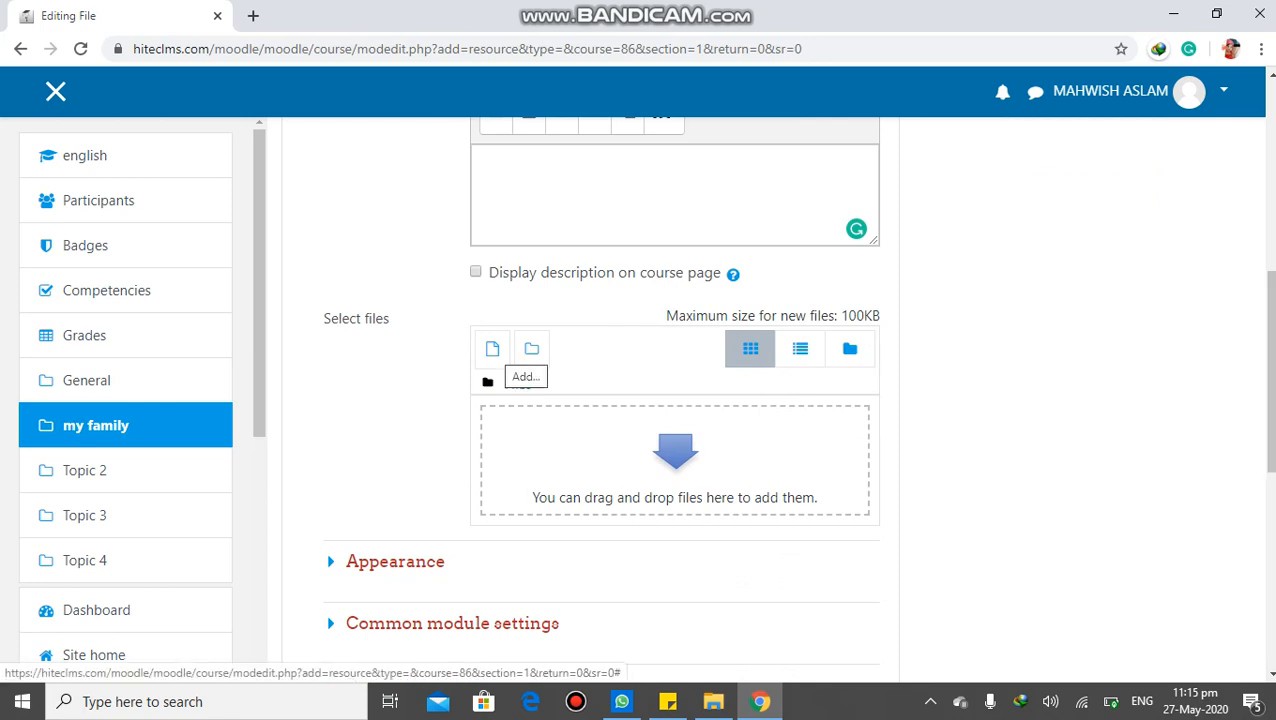
left_click(492, 348)
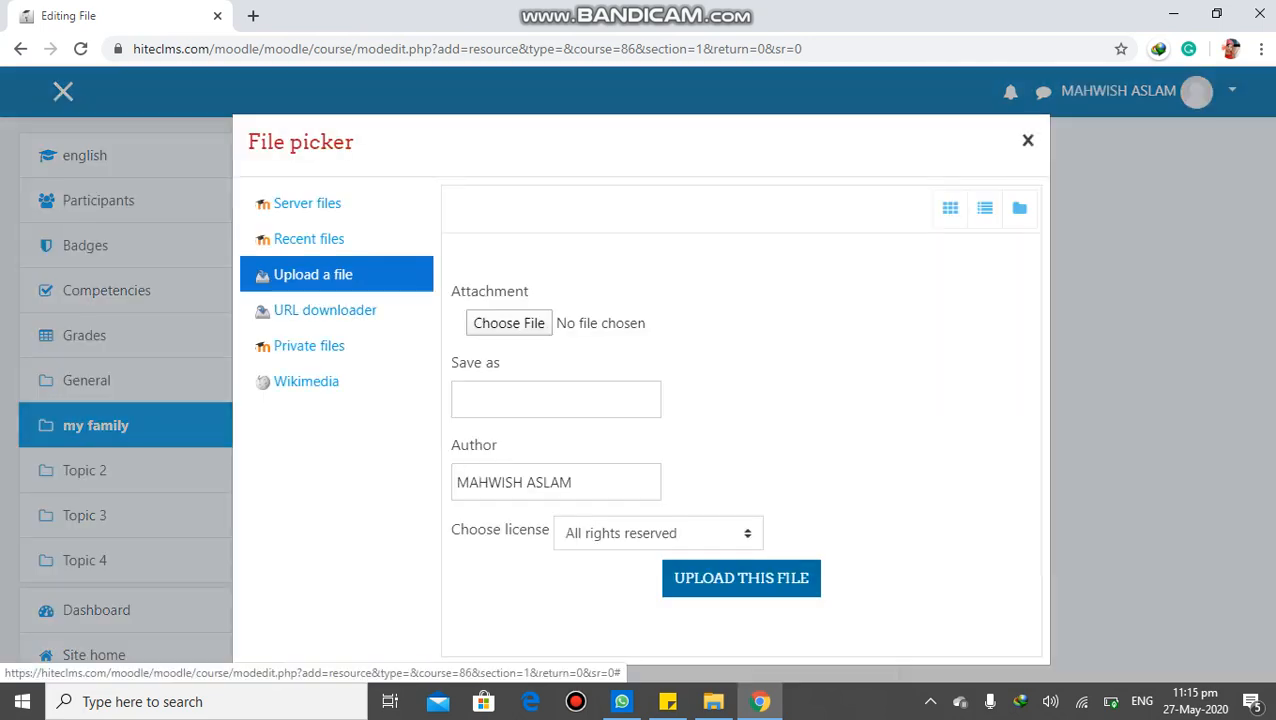
left_click(1028, 141)
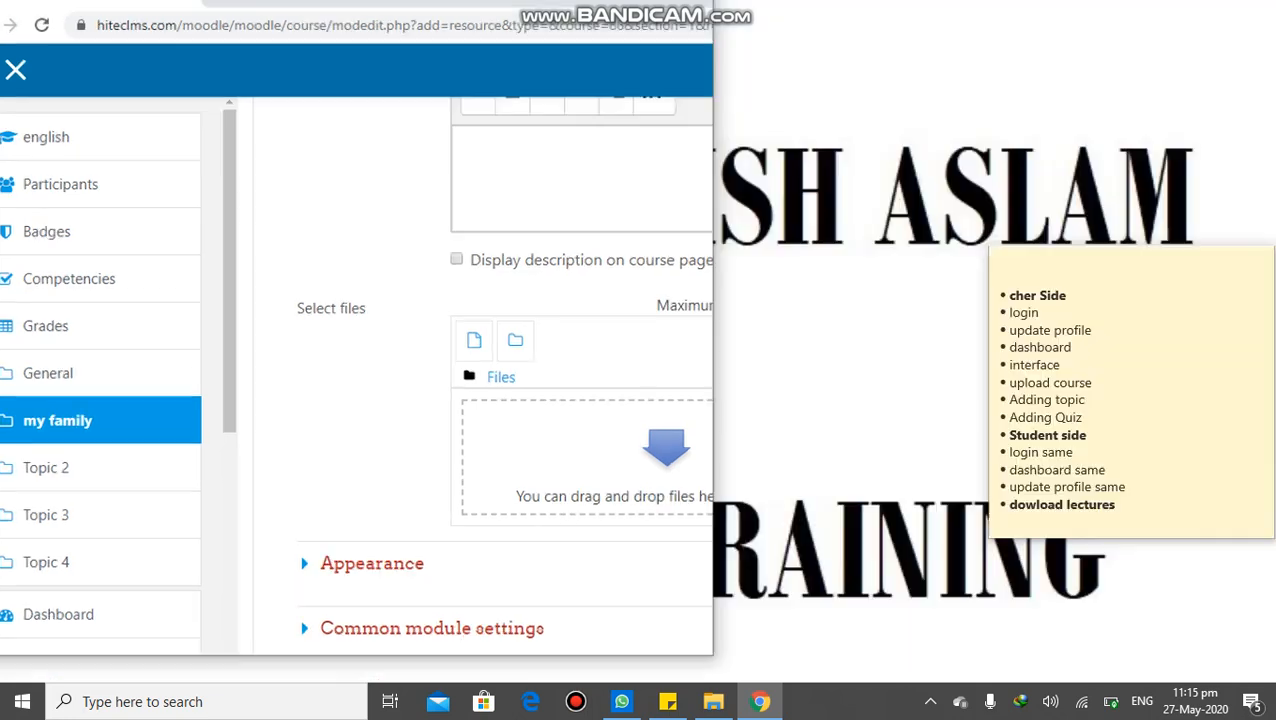
Try to add the computer software presentation from the DESKTOP folder to the resource's files
left_click(1216, 14)
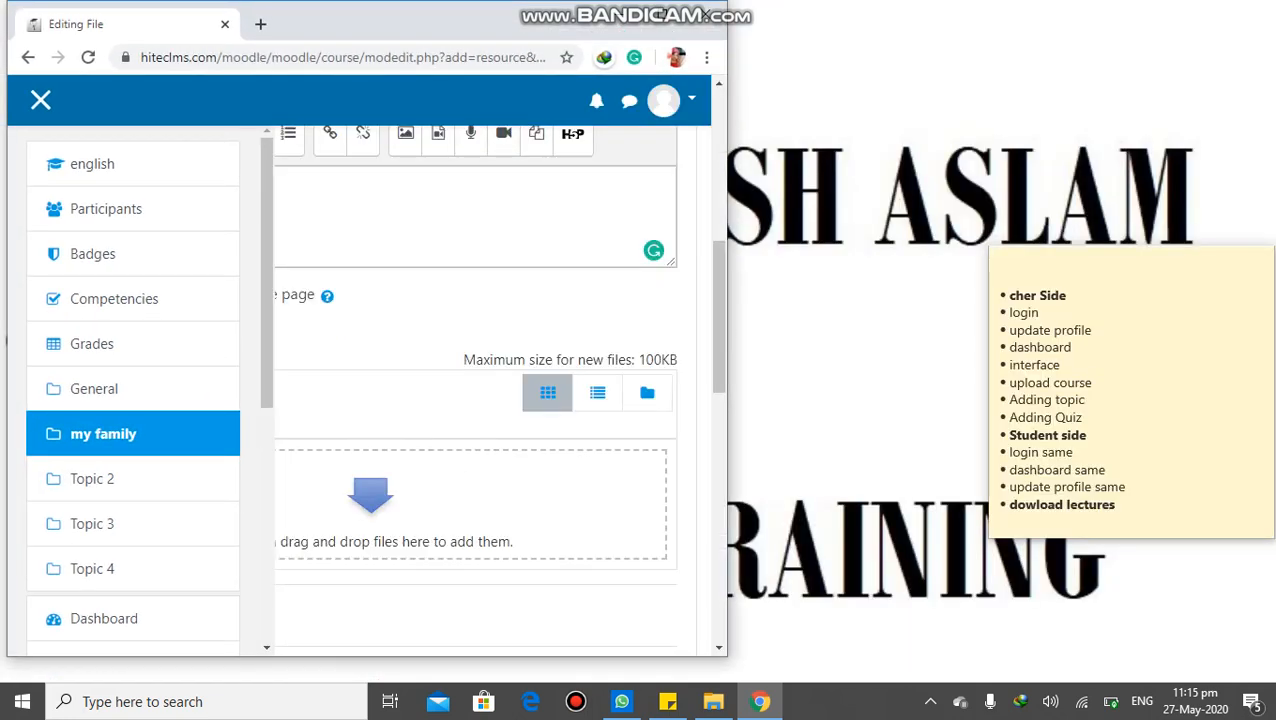
left_click_drag(442, 28, 797, 50)
double_click(105, 35)
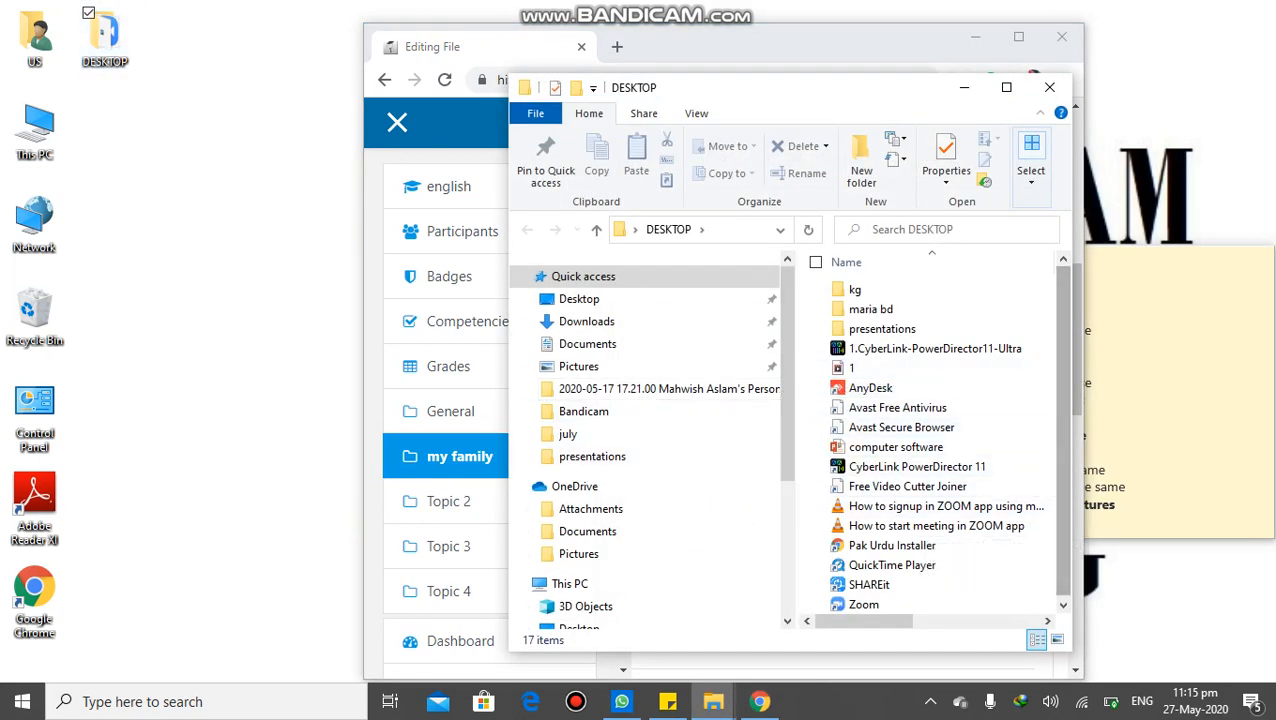
left_click_drag(1063, 430, 1063, 430)
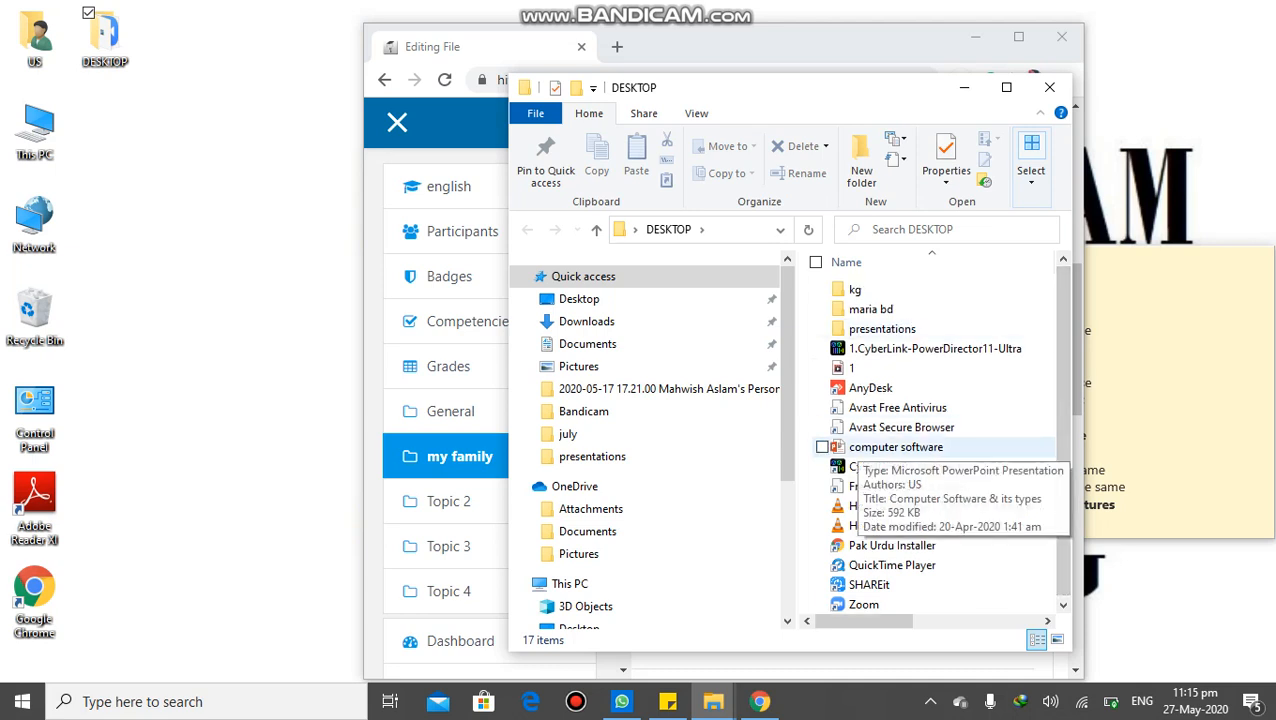
left_click_drag(769, 92, 299, 32)
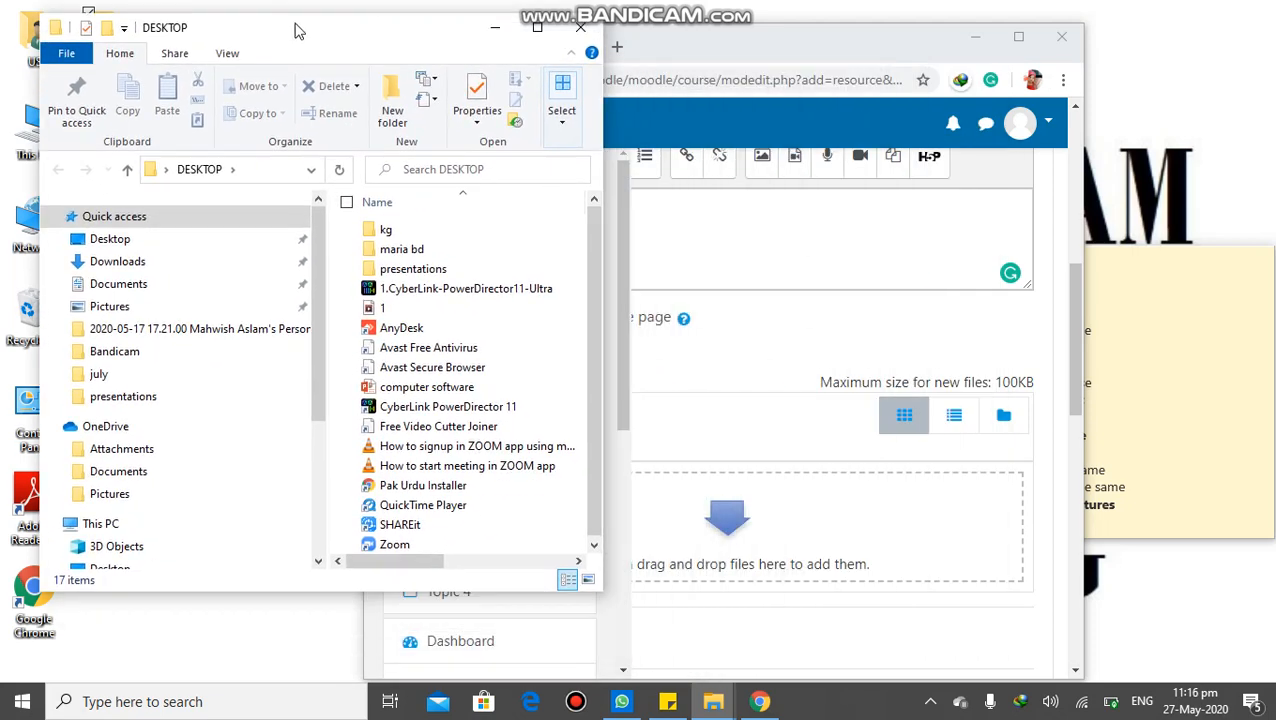
left_click_drag(400, 387, 727, 518)
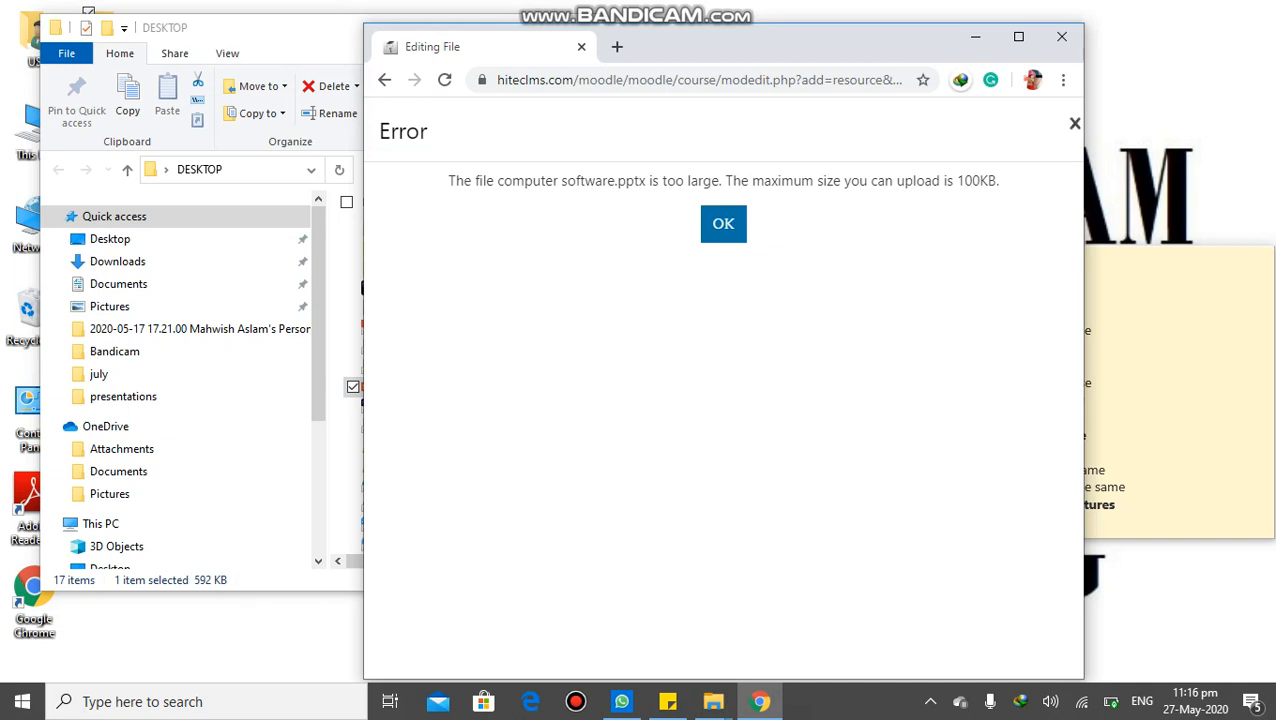
left_click(1075, 124)
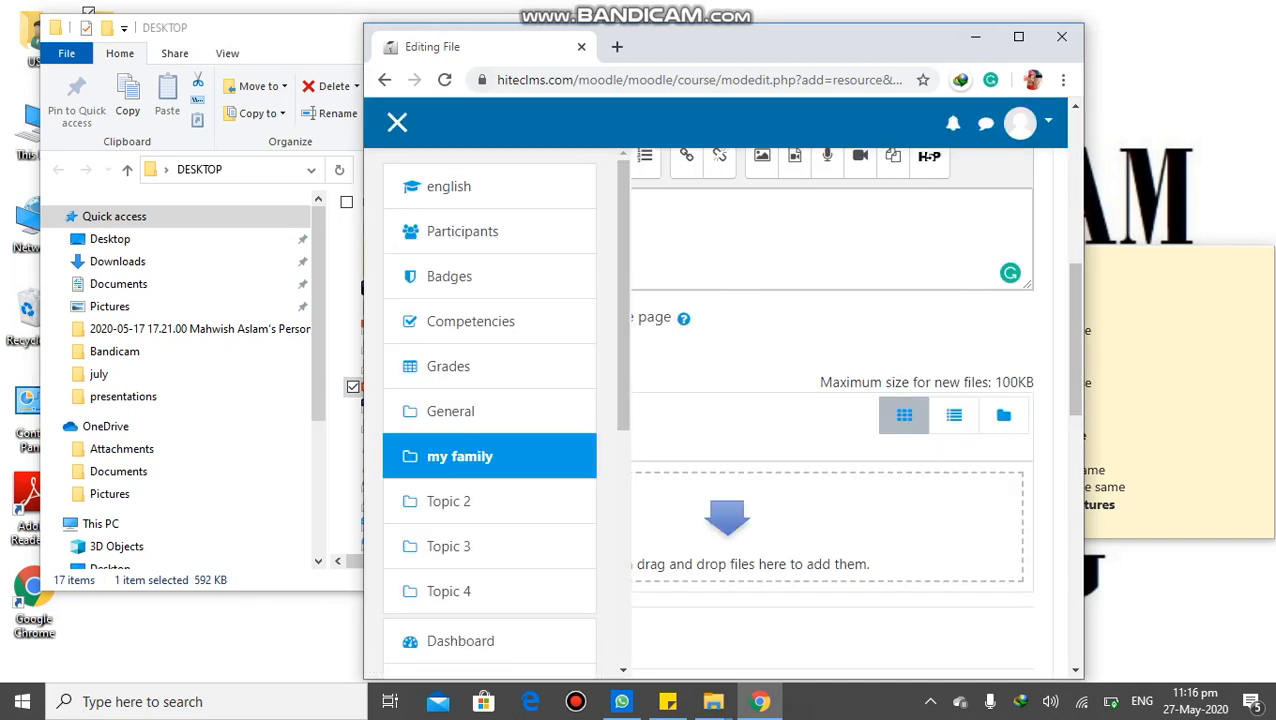
left_click(1018, 36)
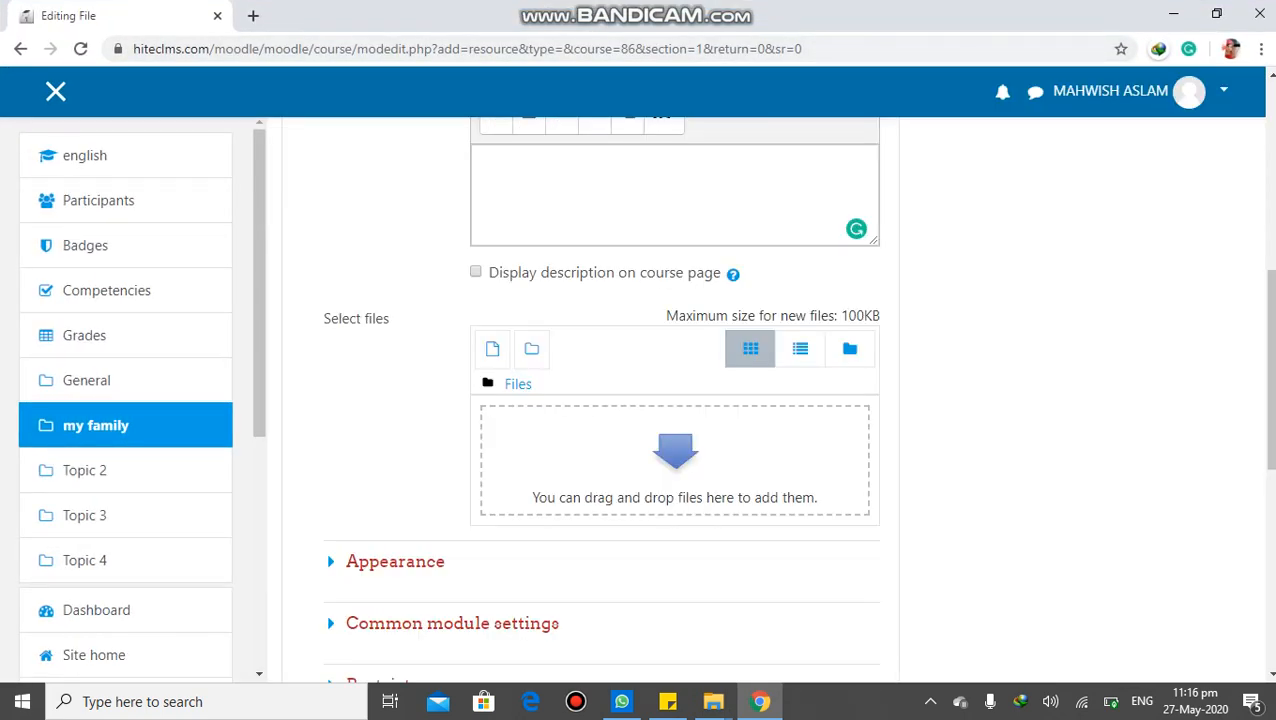
Expand the Appearance settings of the File resource and review its display options
scroll(600, 400, "down", 4)
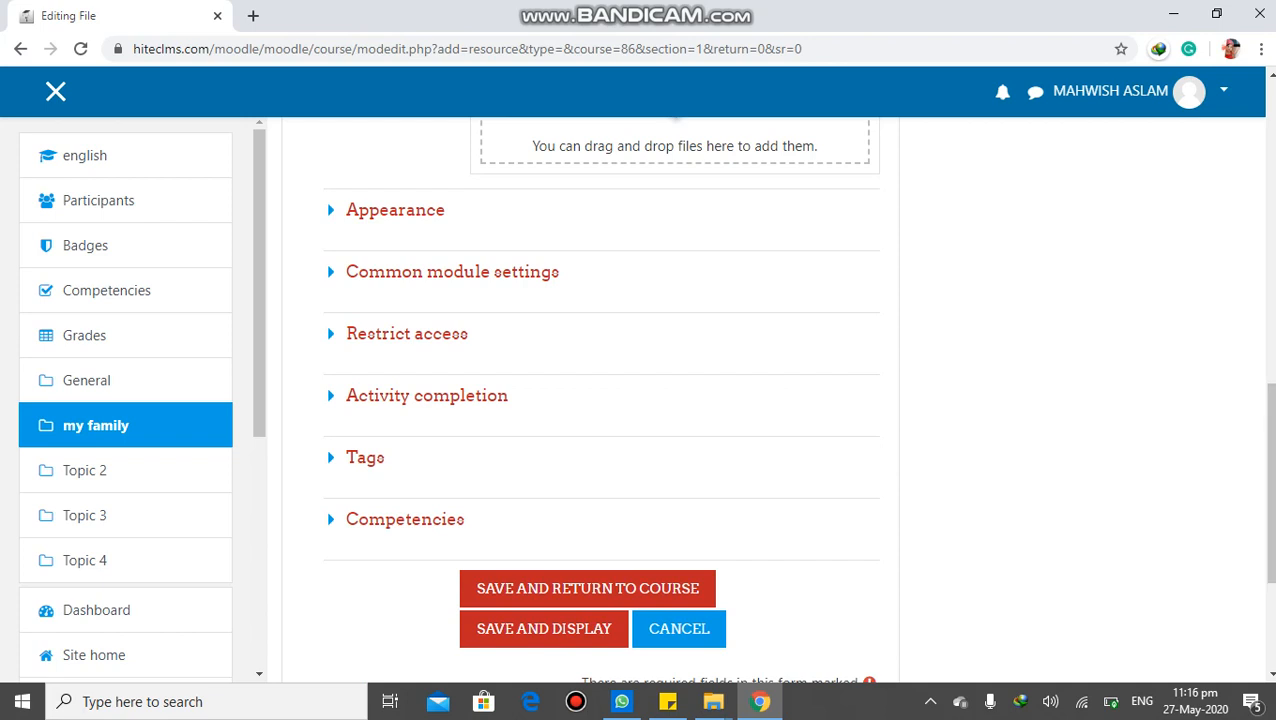
left_click(395, 210)
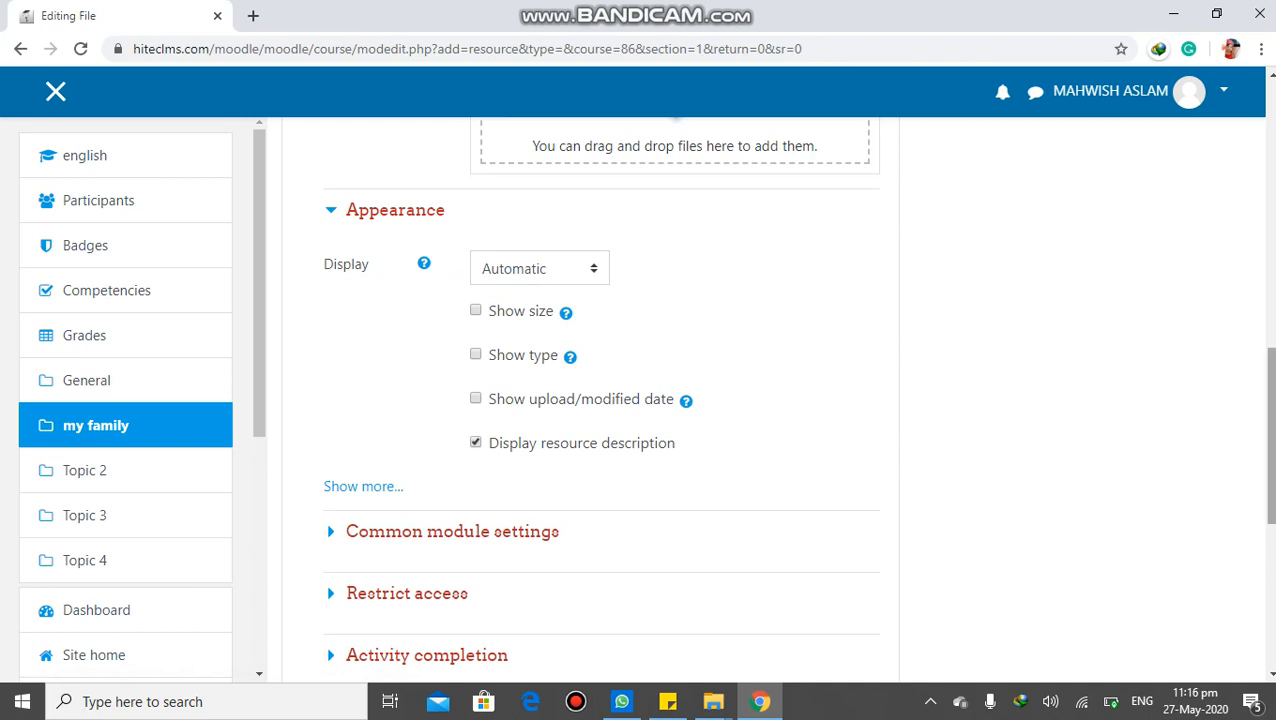
scroll(597, 390, "down", 3)
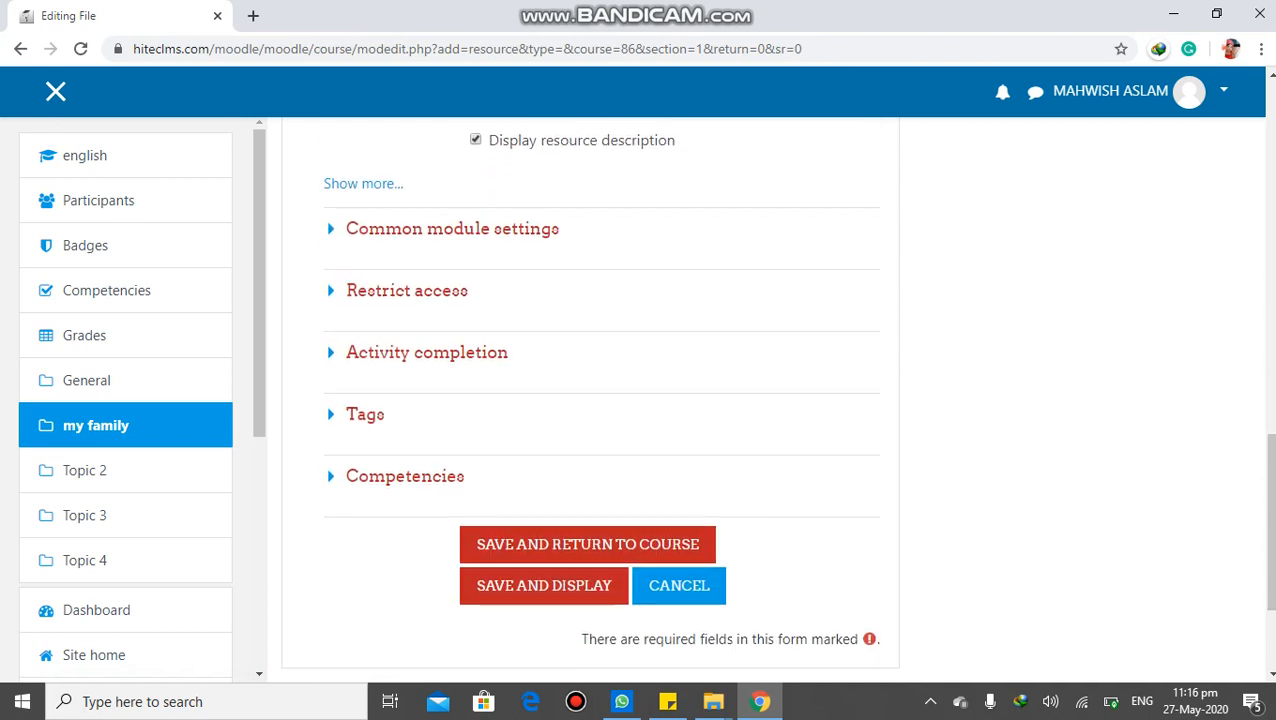
Expand the Common module settings and keep the resource's availability on Show on course page
left_click(452, 229)
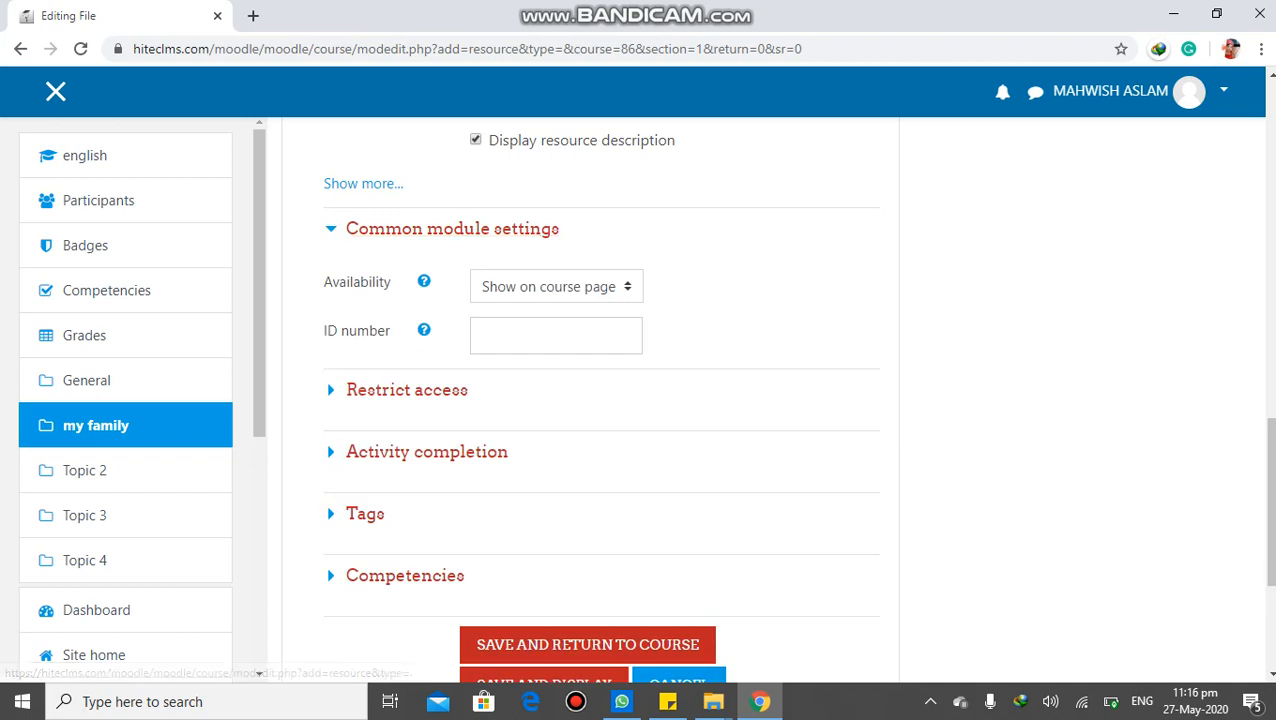
left_click(556, 286)
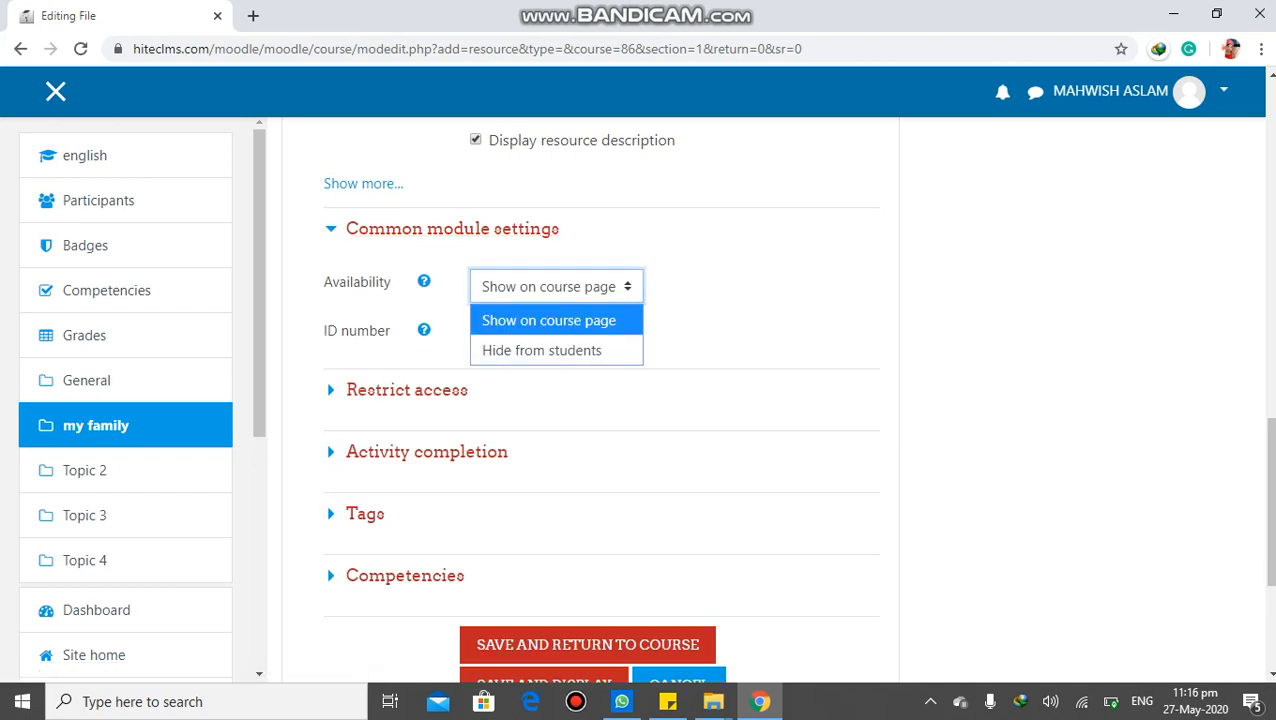
left_click(556, 318)
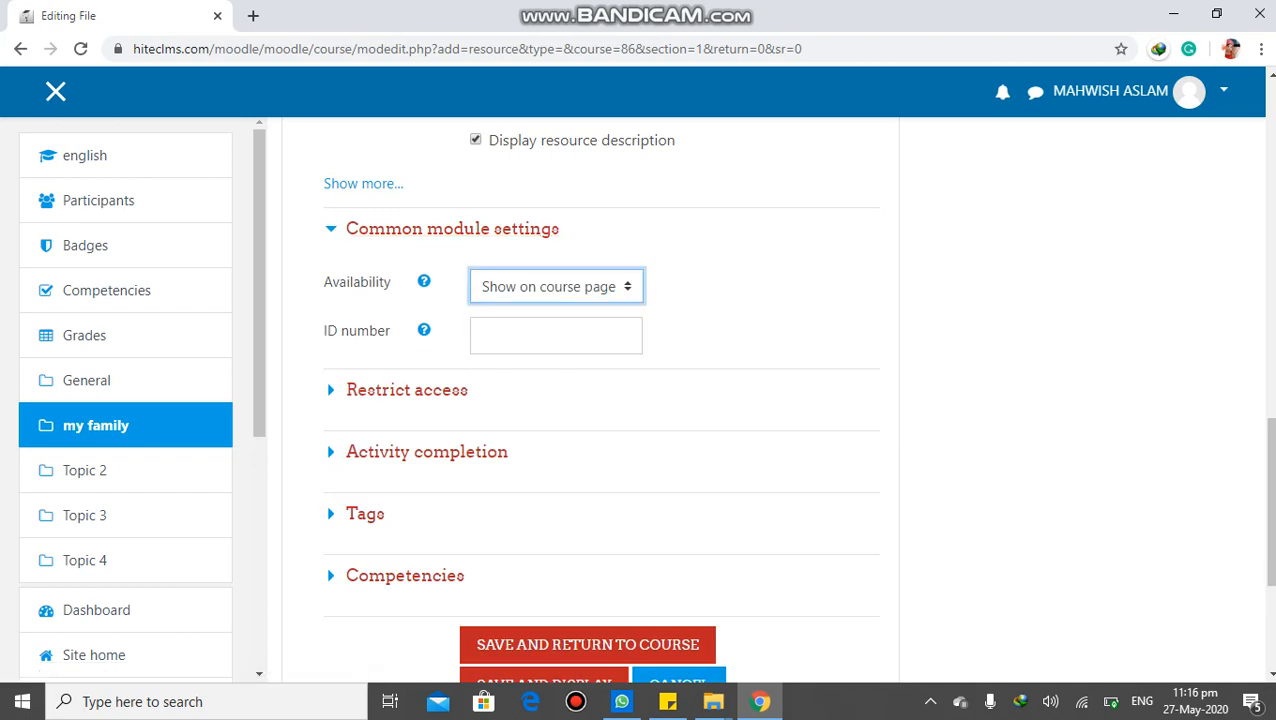
Try out sample ID numbers for the resource and clear the field again
left_click(556, 335)
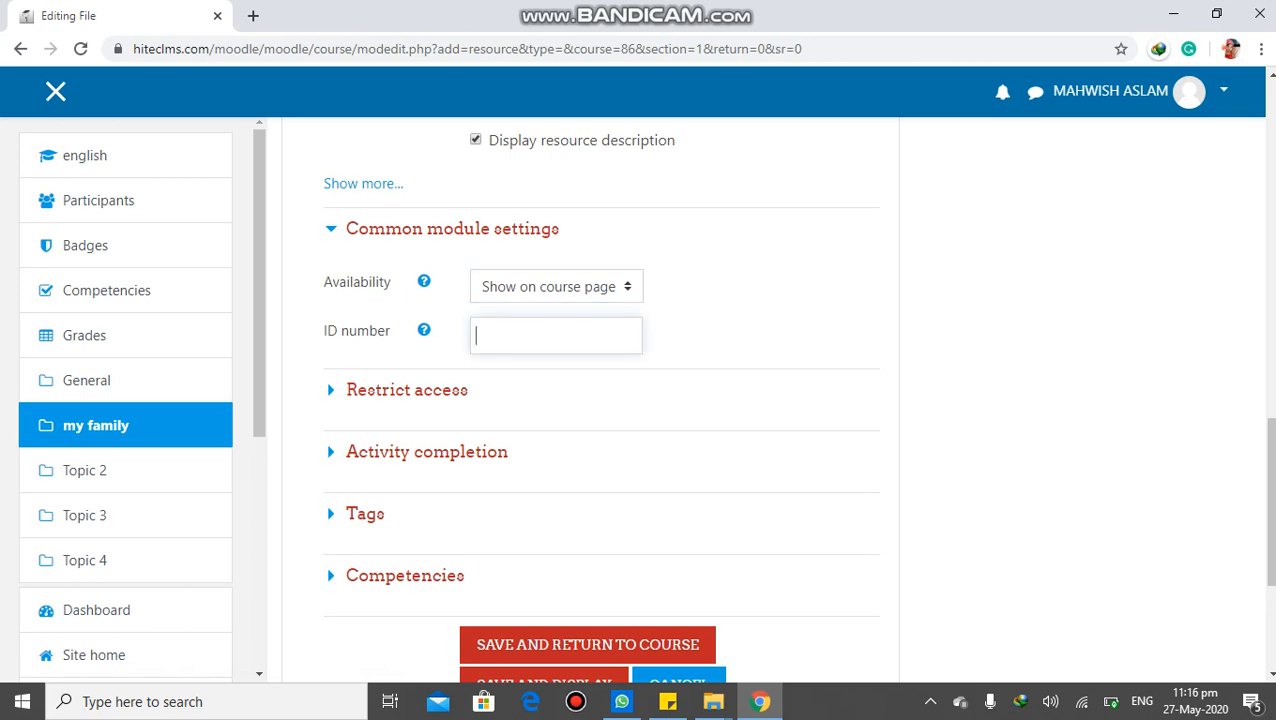
type("6th-Iec1")
key("BackSpace")
key("BackSpace")
key("BackSpace")
key("BackSpace")
type("1-ceng")
type("123")
key("BackSpace")
key("BackSpace")
key("BackSpace")
key("BackSpace")
key("BackSpace")
key("BackSpace")
key("BackSpace")
key("BackSpace")
key("BackSpace")
key("BackSpace")
key("BackSpace")
key("BackSpace")
type("6th-eng")
key("BackSpace")
key("BackSpace")
key("BackSpace")
type("lec1")
key("BackSpace")
key("BackSpace")
key("BackSpace")
key("BackSpace")
key("BackSpace")
key("BackSpace")
key("BackSpace")
key("BackSpace")
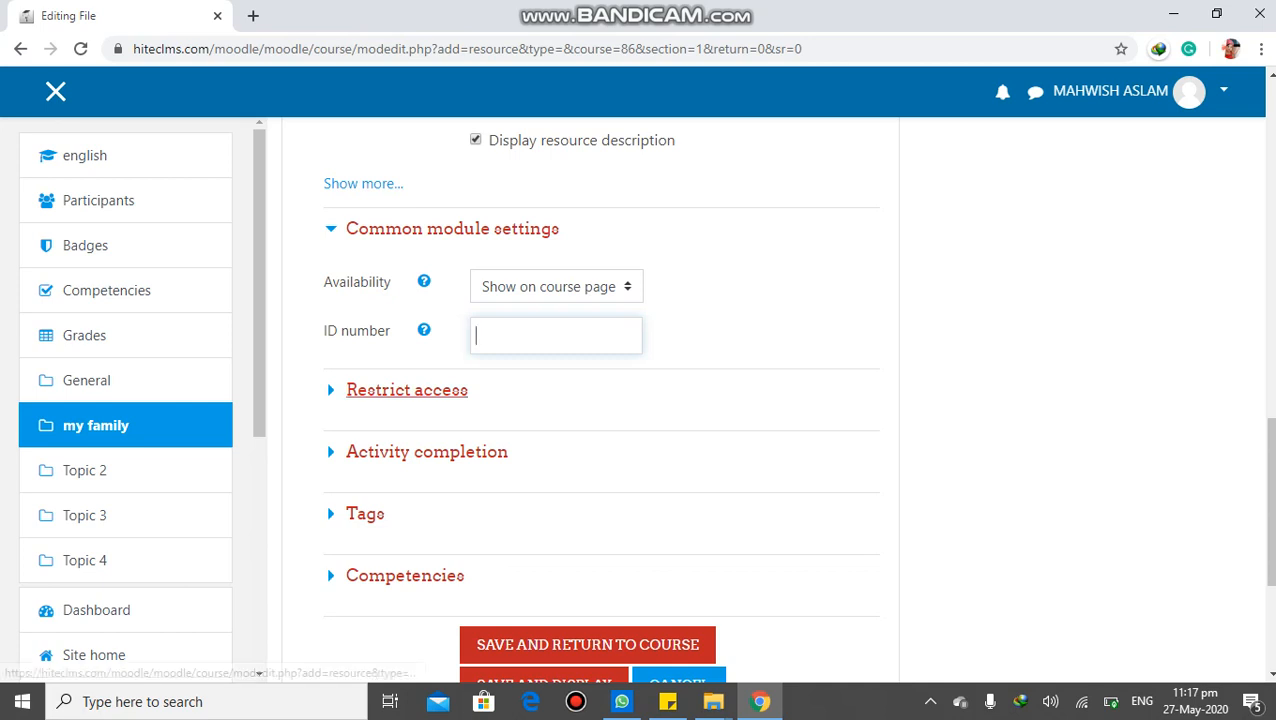
Expand Restrict access and review the available restriction types without adding any restriction
left_click(407, 390)
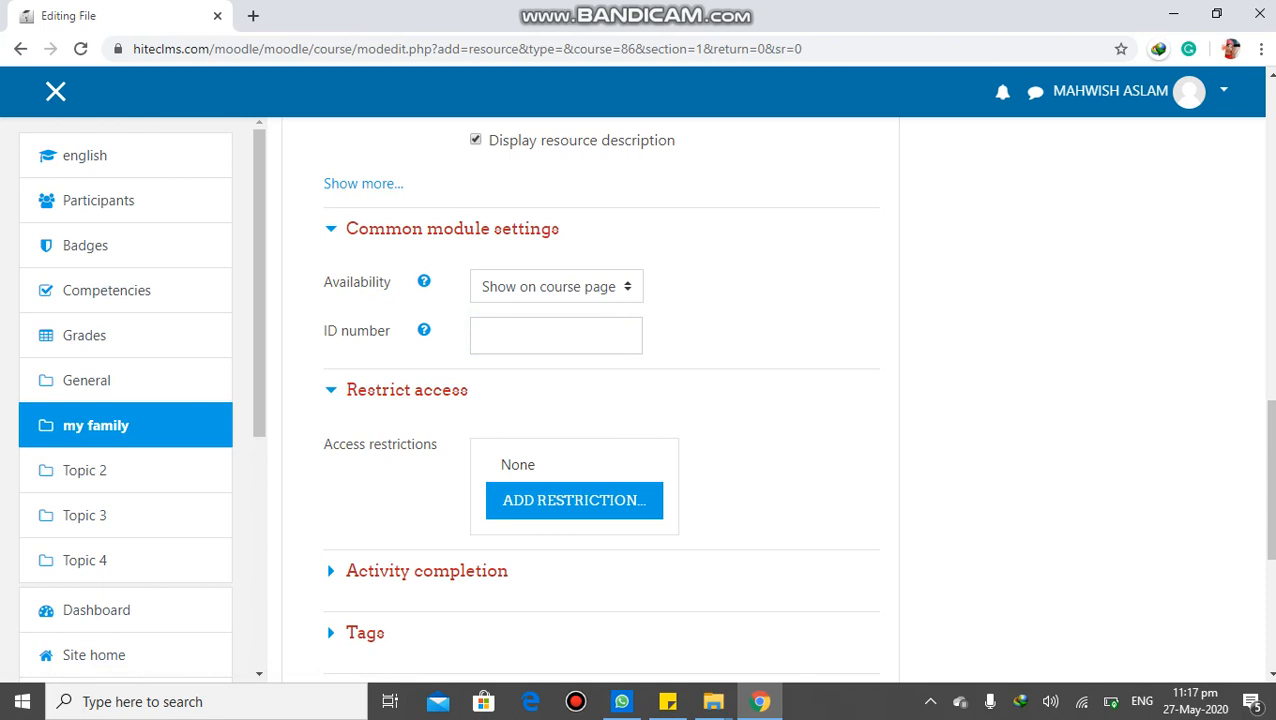
left_click(574, 500)
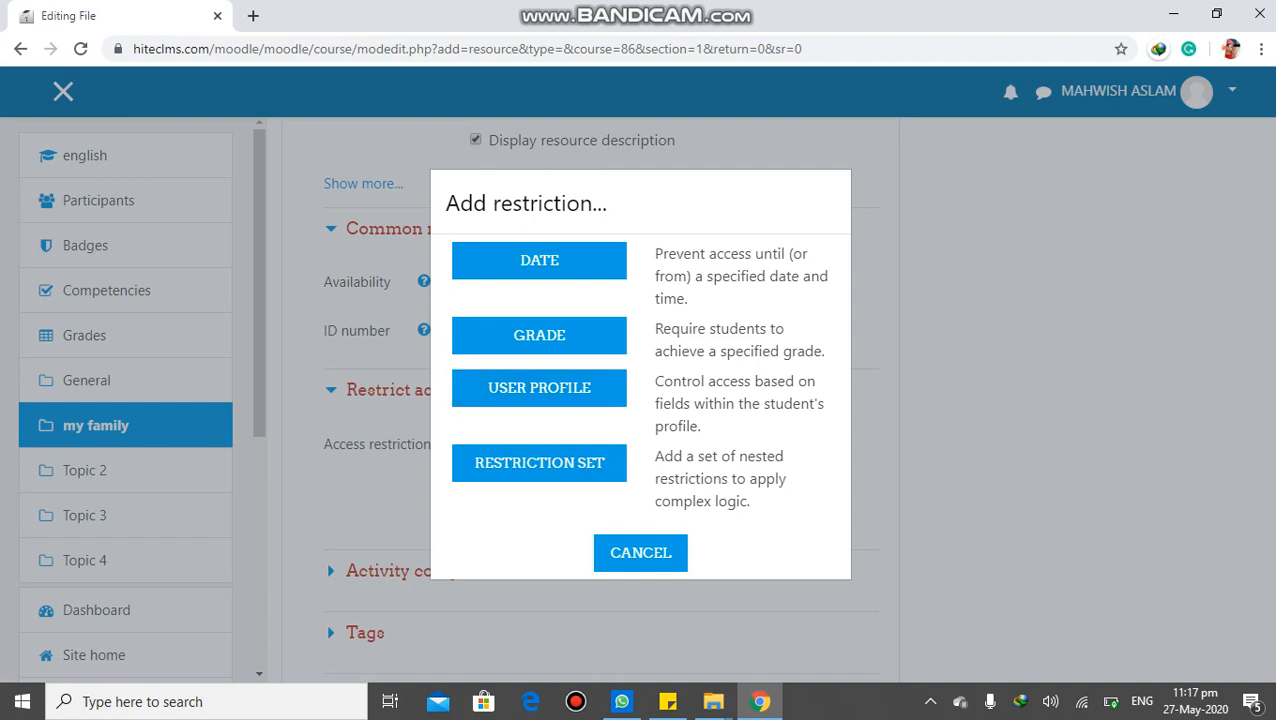
left_click(640, 552)
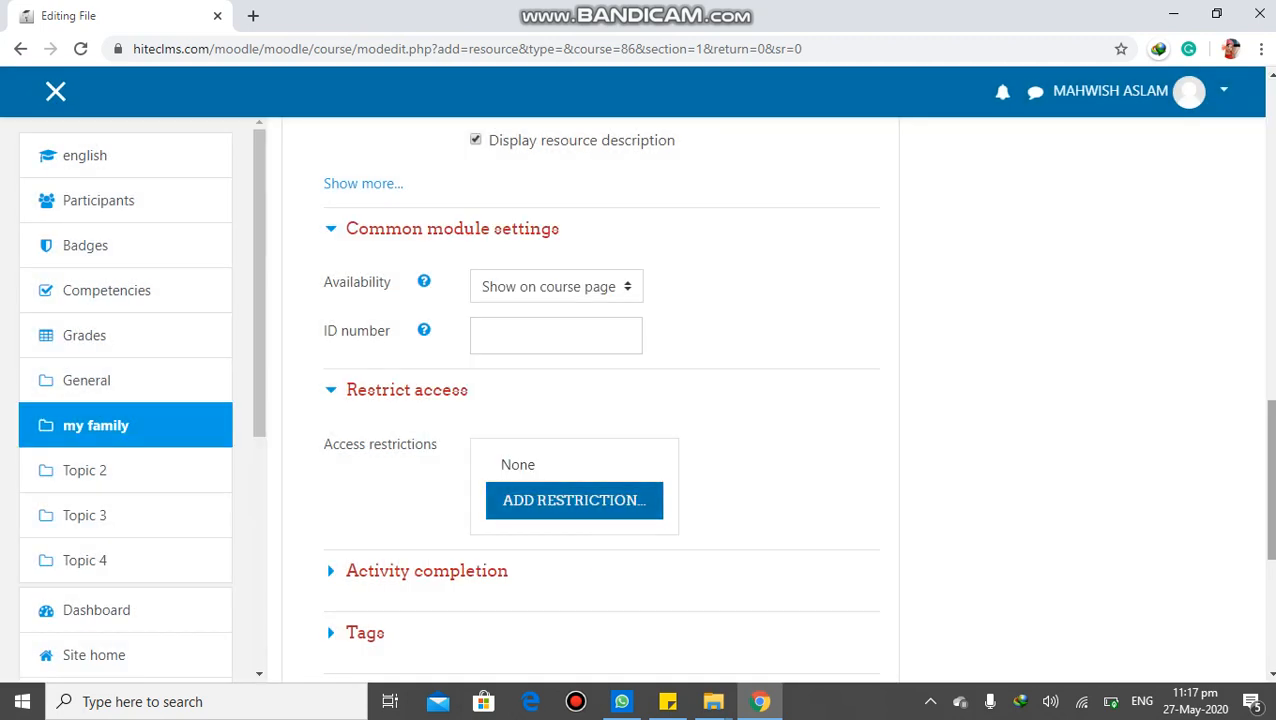
scroll(590, 400, "down", 4)
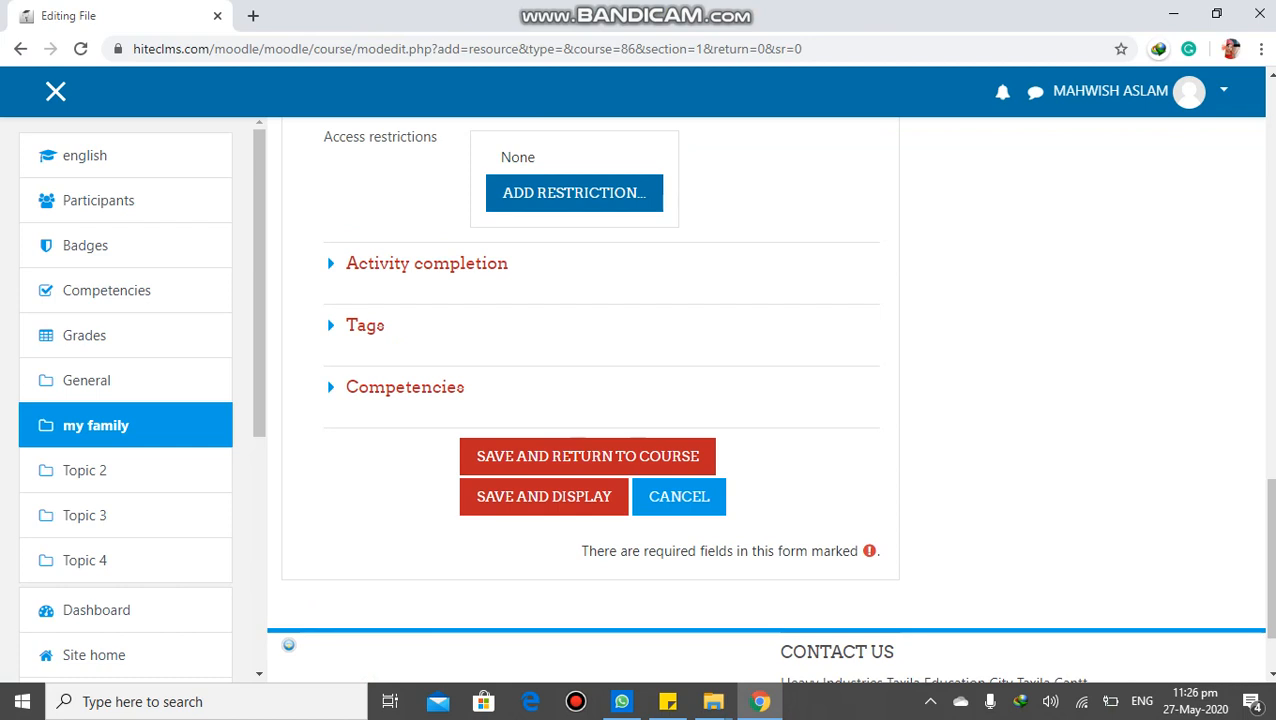
left_click(574, 192)
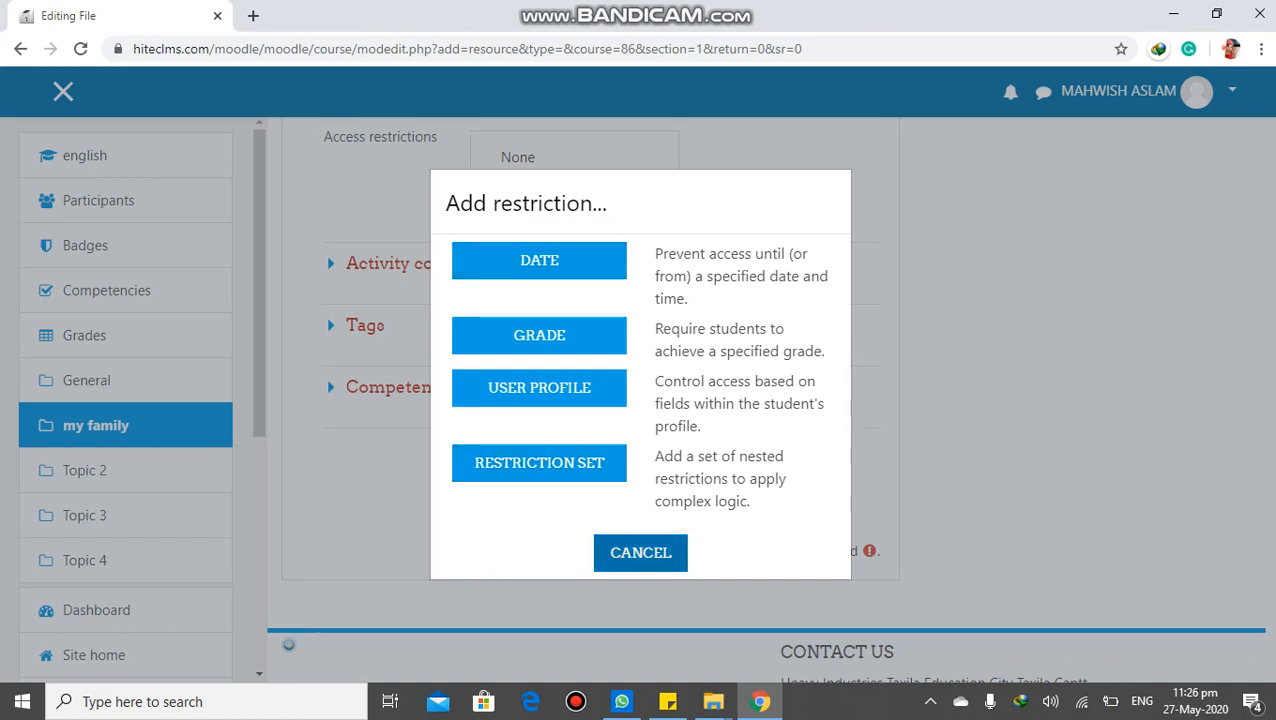
left_click(640, 552)
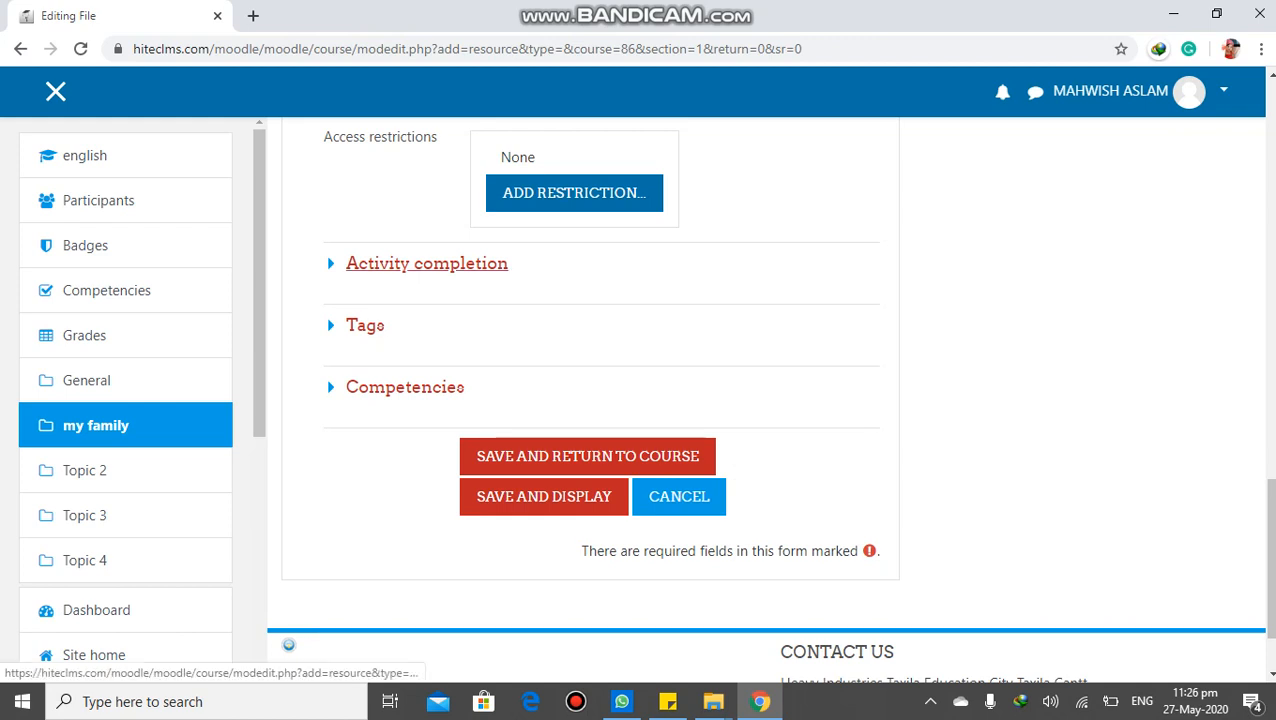
Under Activity completion, keep tracking on students manually marking the activity as completed and enable the expected completion date of 27 May 2020, 23:16
left_click(427, 263)
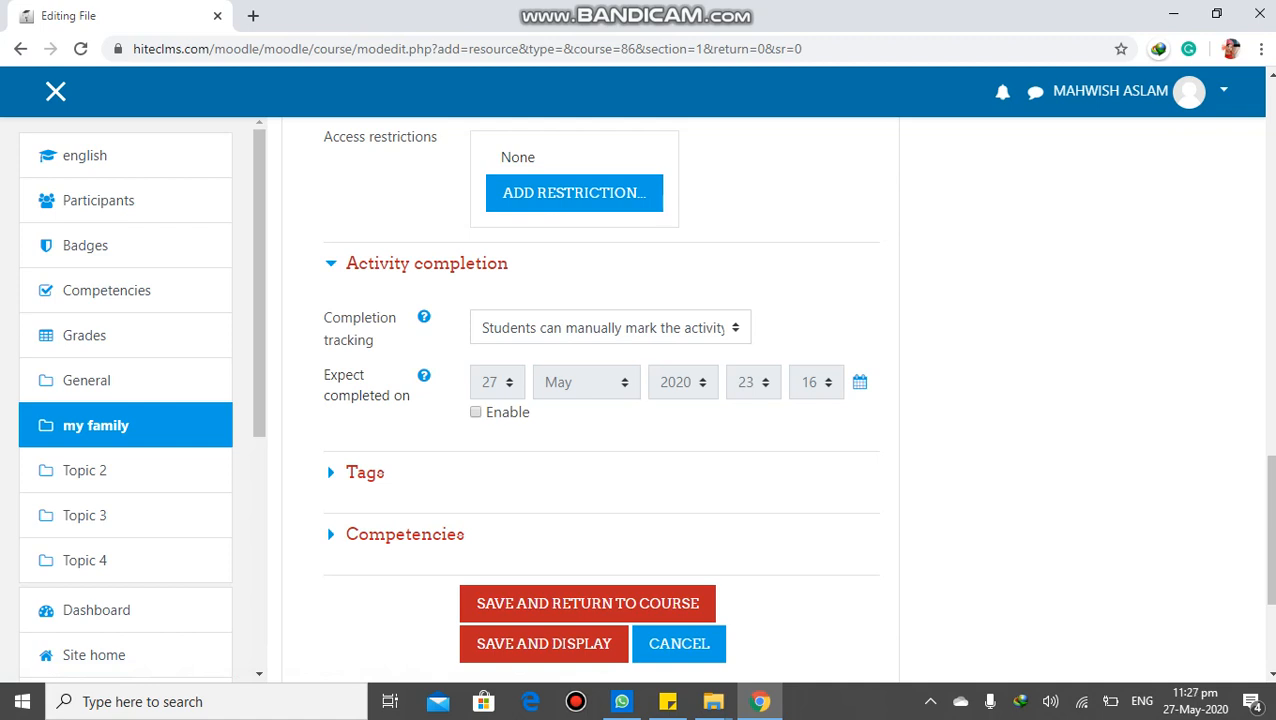
left_click(610, 328)
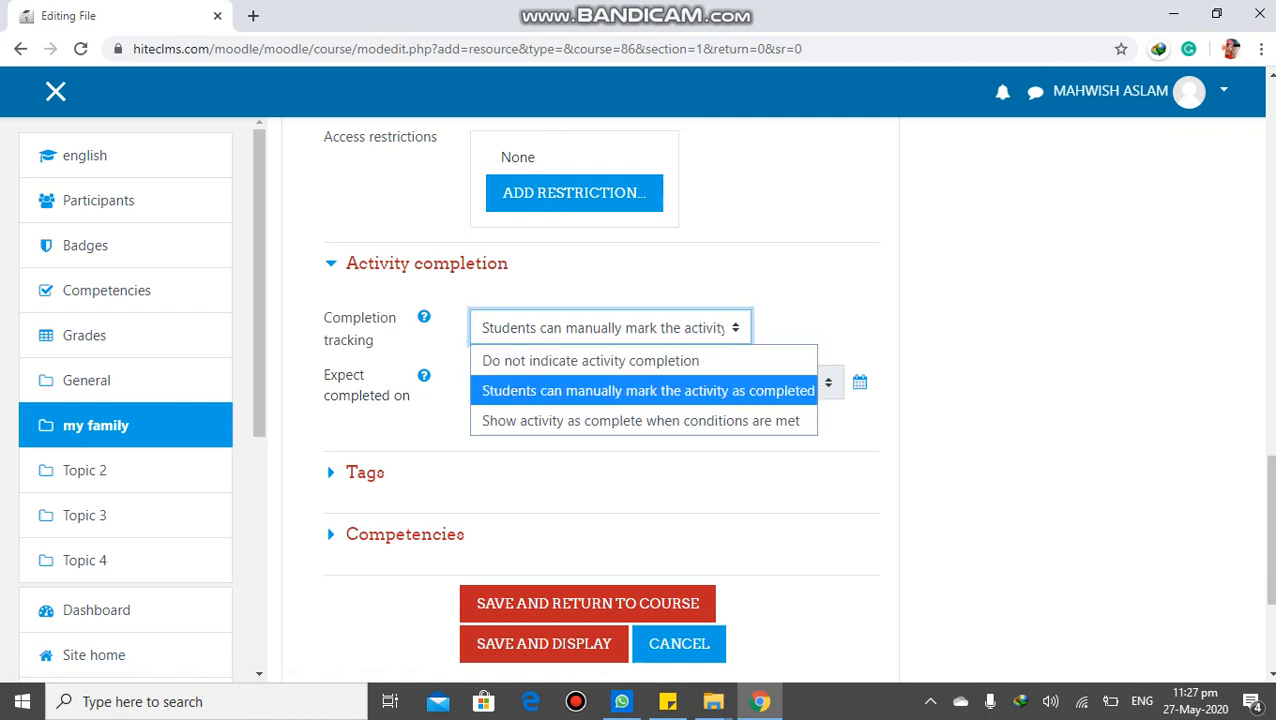
key("Down")
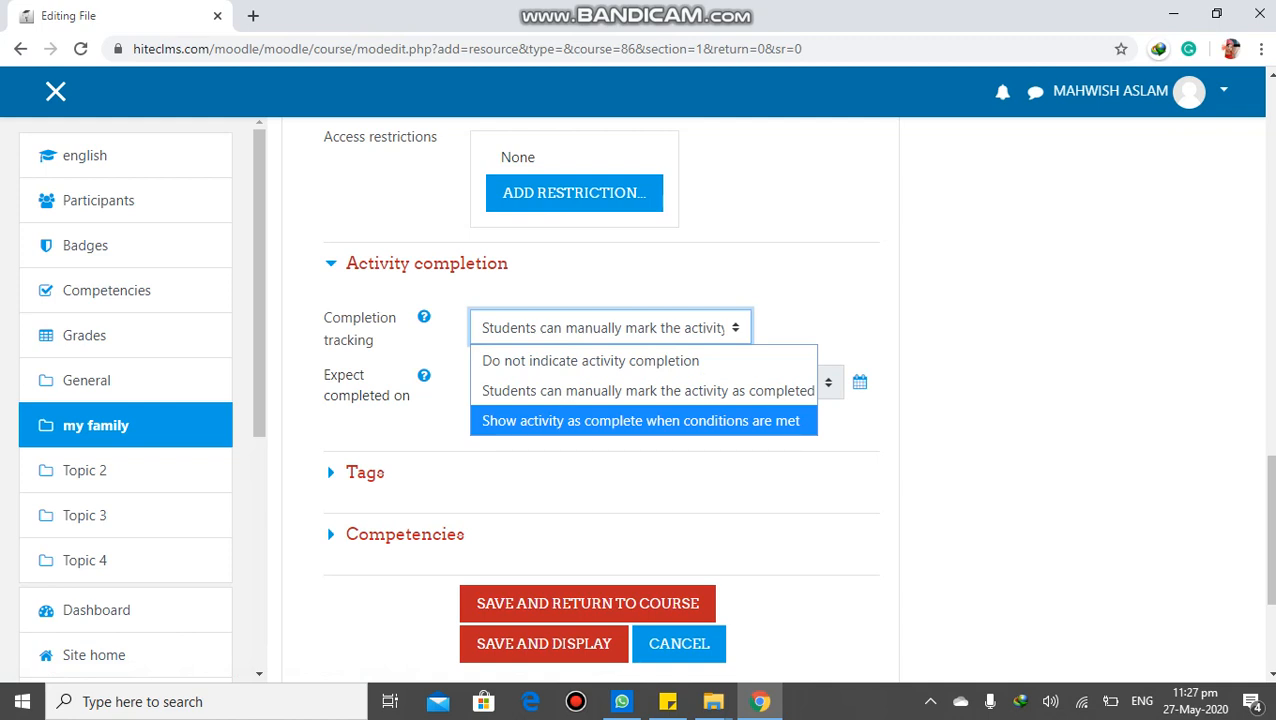
key("Up")
key("Up")
key("Down")
key("Down")
key("Escape")
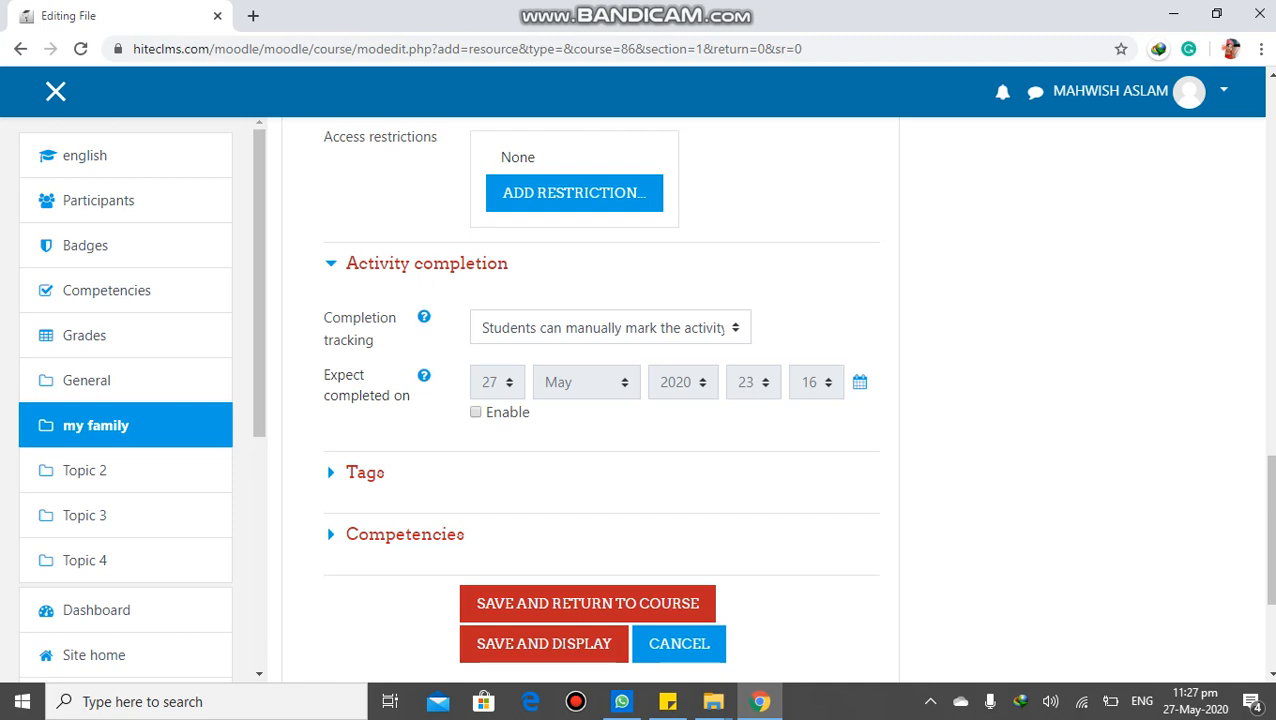
left_click(476, 412)
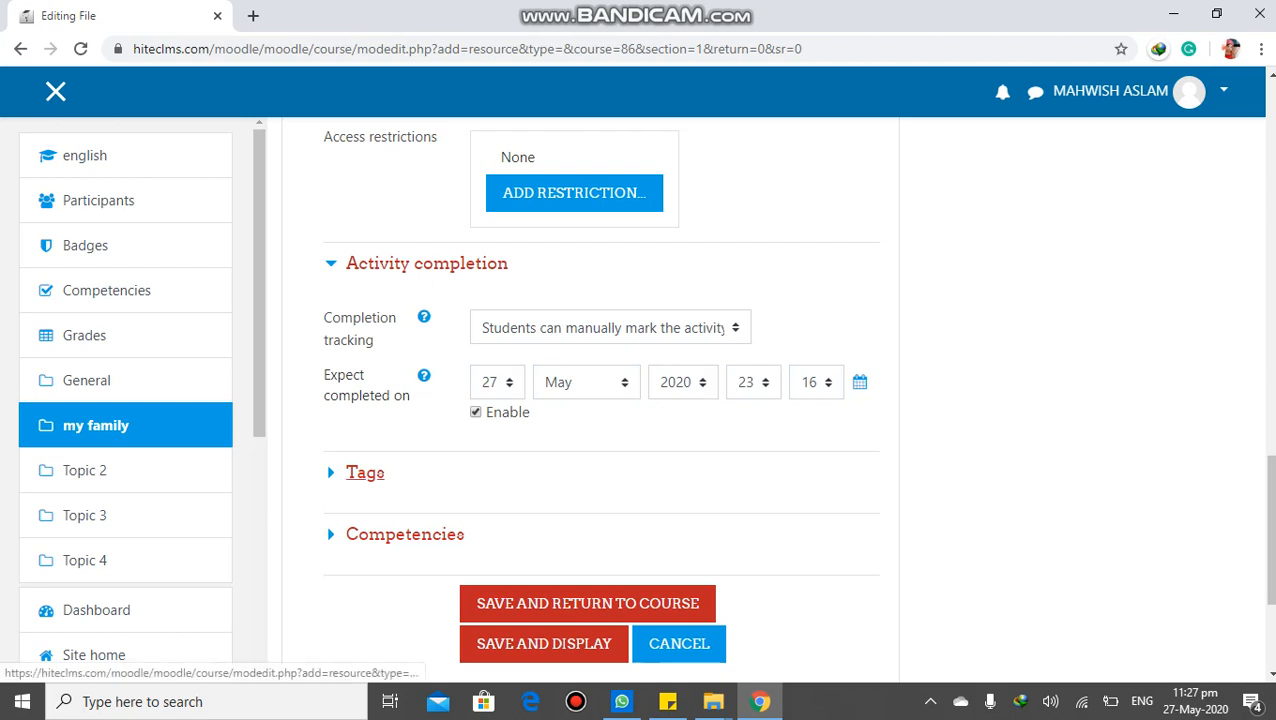
Expand Tags and add the tags eng and 123' to the resource
left_click(365, 472)
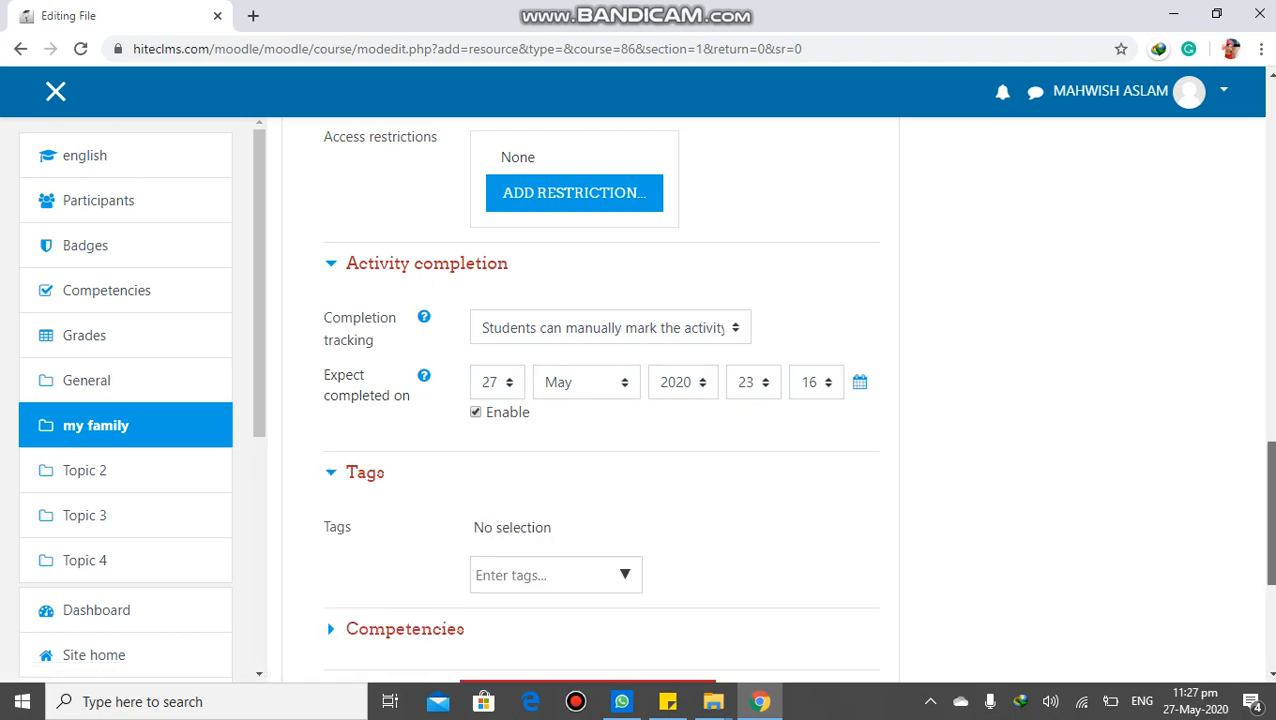
scroll(288, 656, "down", 3)
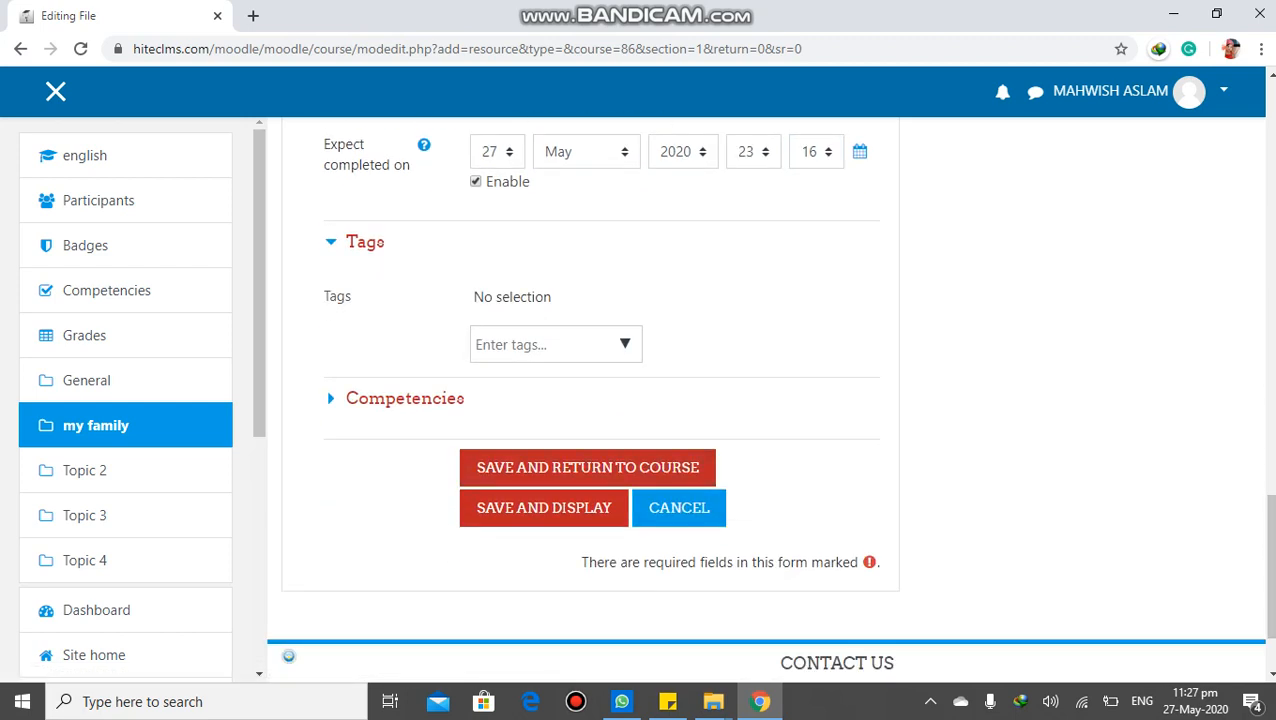
left_click(543, 344)
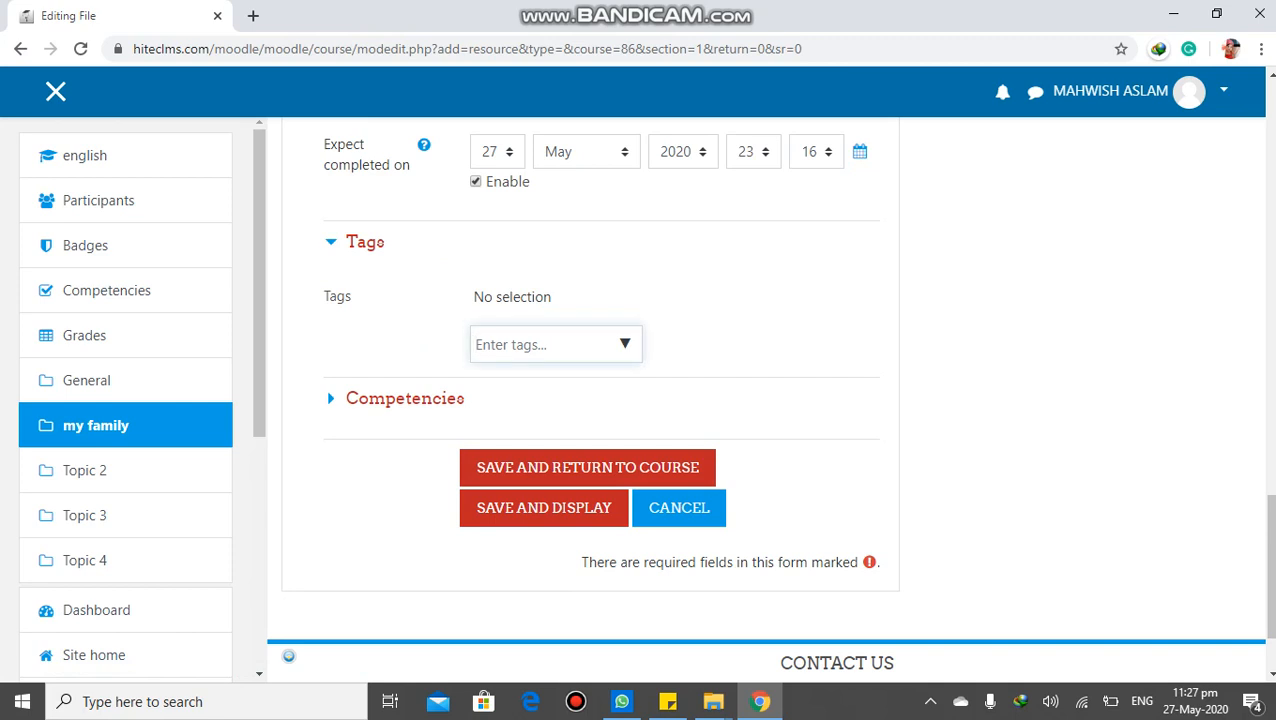
type("eng")
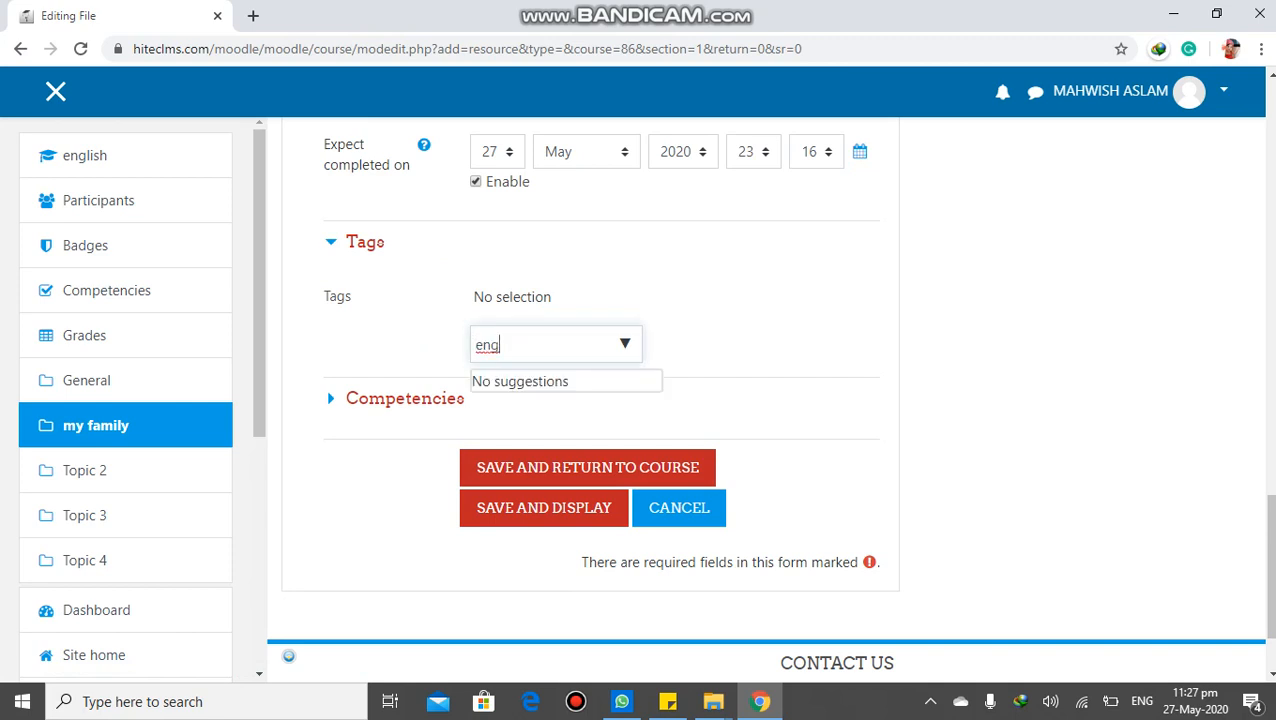
key("Return")
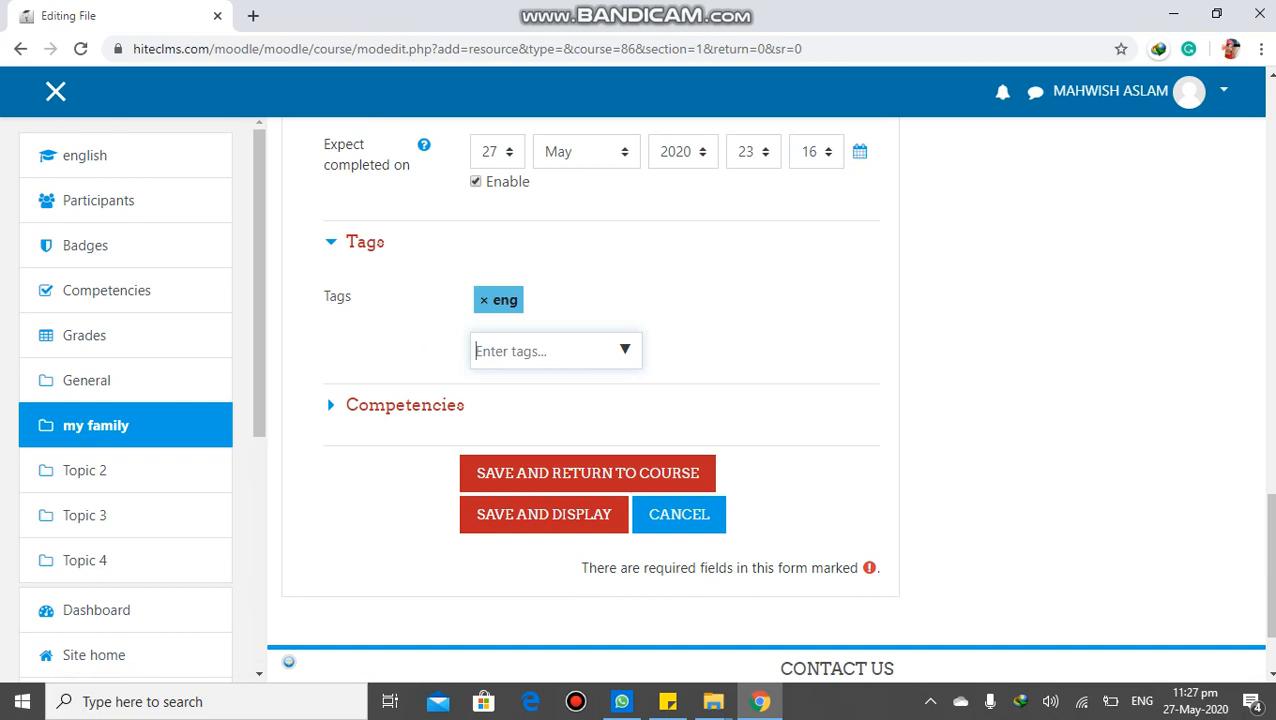
type("123'")
key("Return")
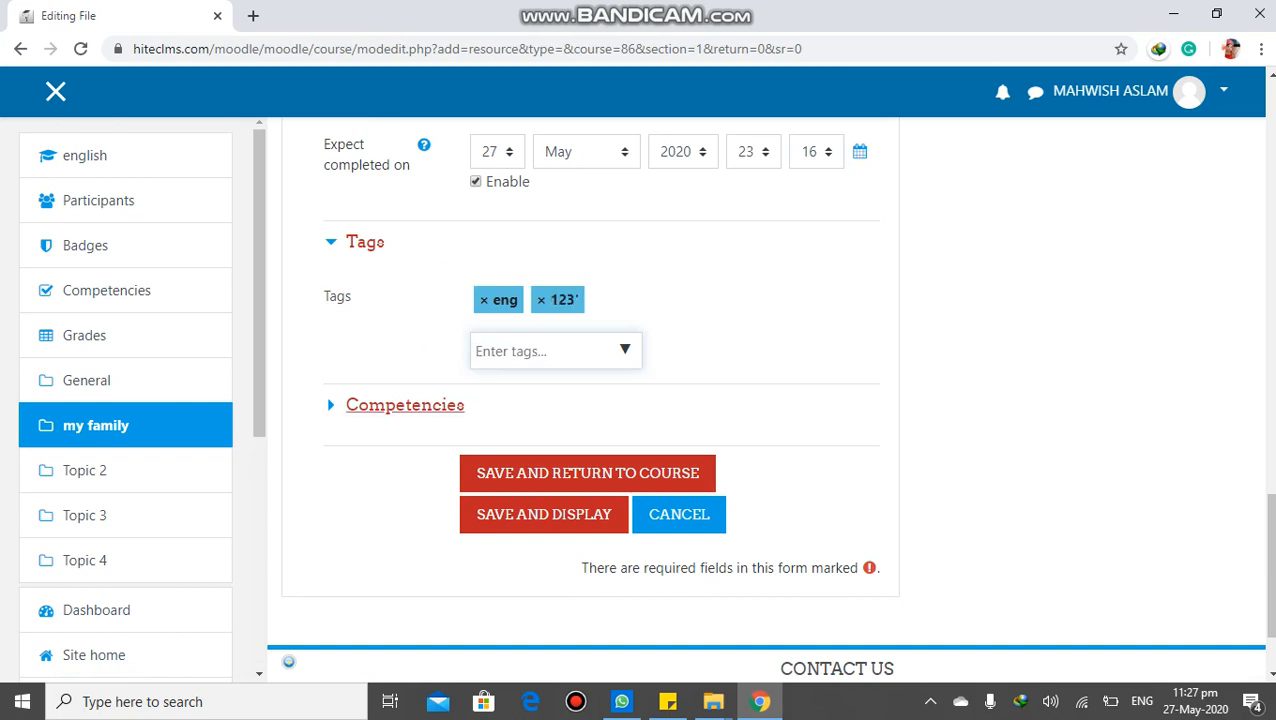
Expand Competencies, leave the action upon activity completion on Do nothing, and try to save the resource
left_click(405, 405)
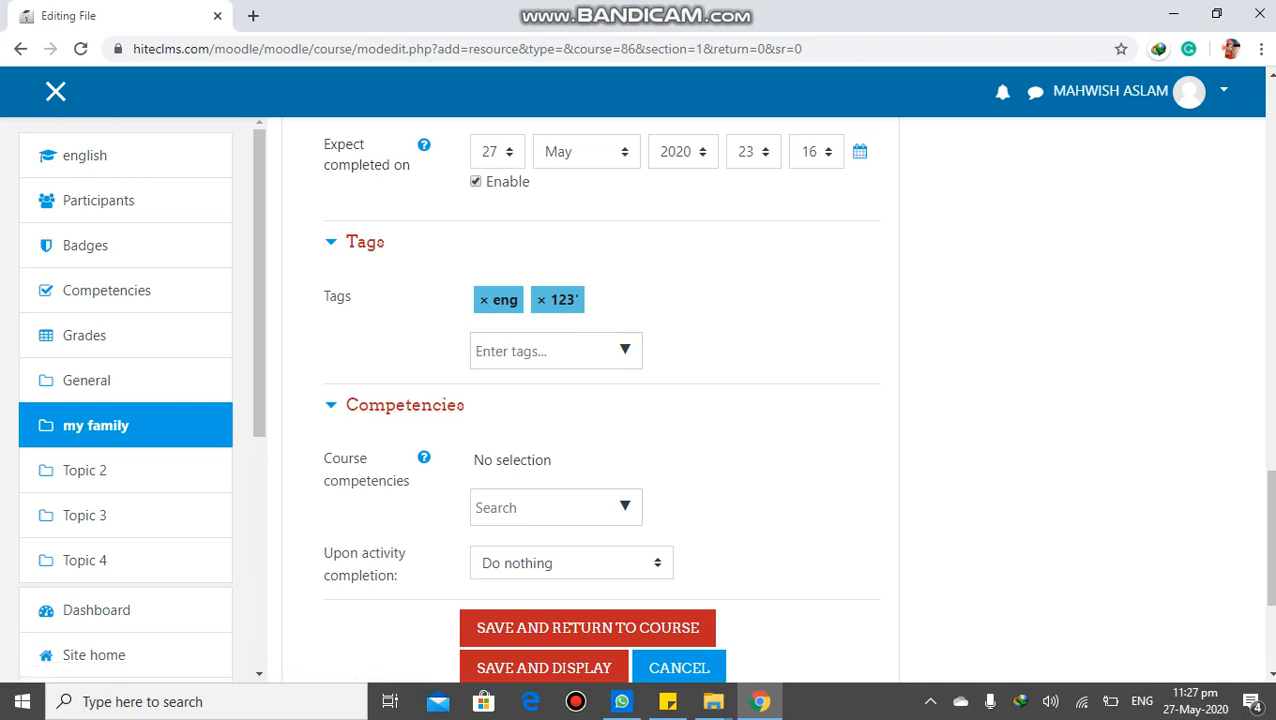
left_click_drag(1270, 540, 1270, 603)
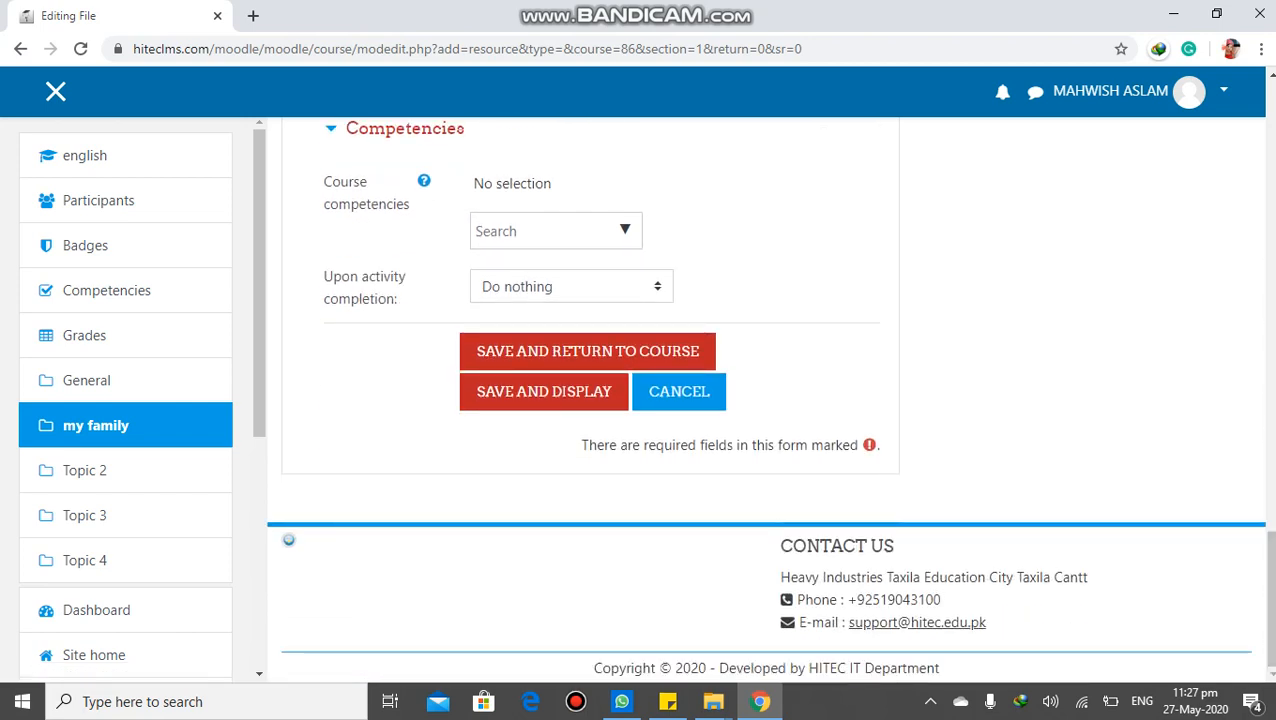
left_click(657, 287)
left_click(657, 287)
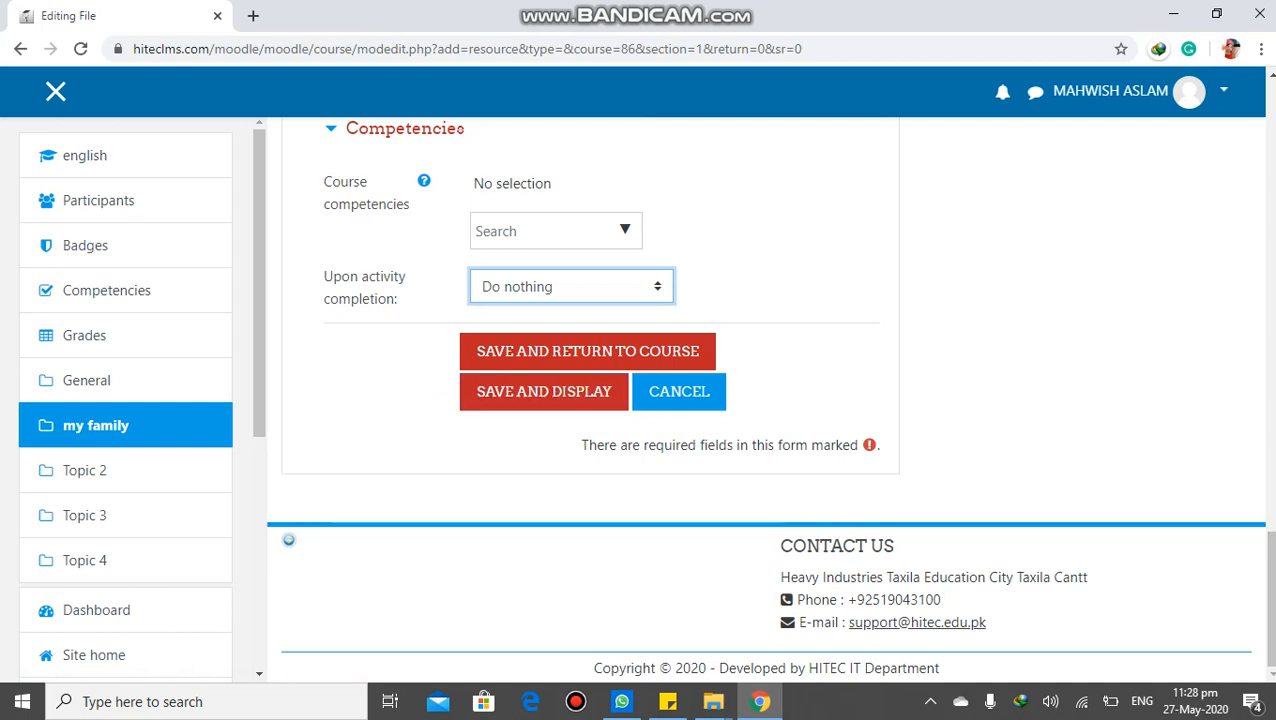
key("Tab")
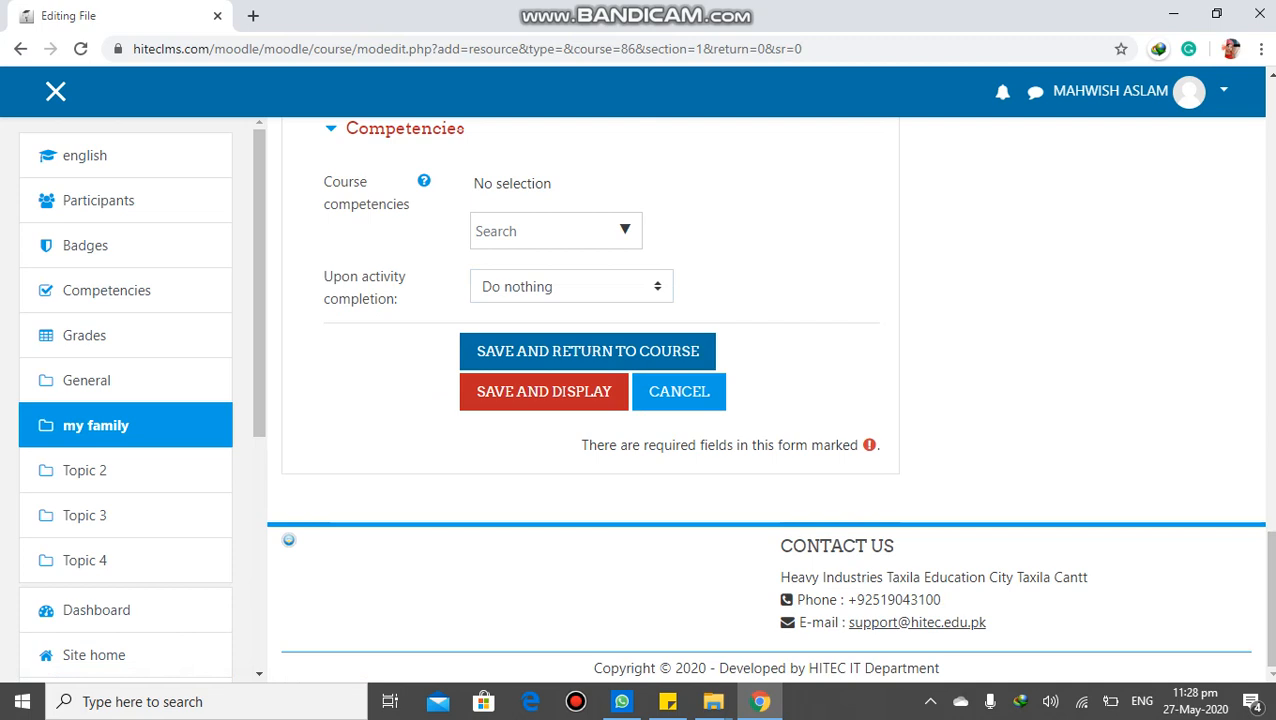
key("Return")
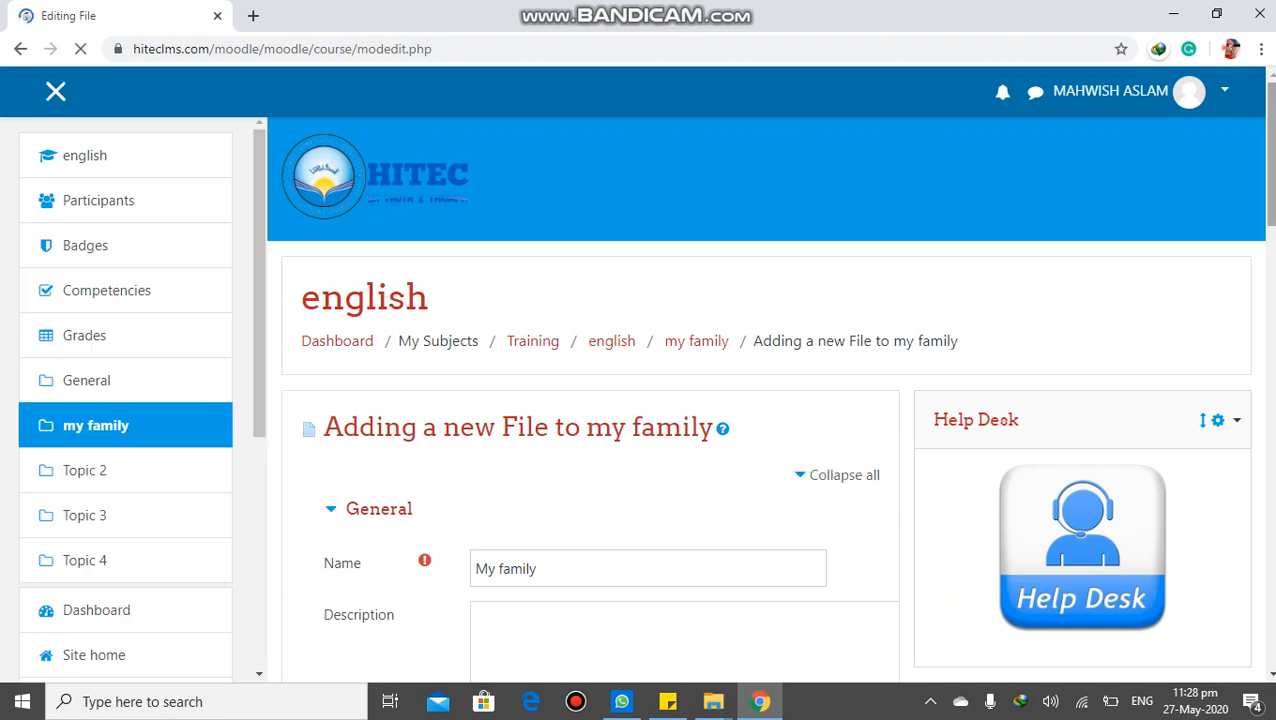
Add planner.docx to the resource's files, then save the resource and return to the course
left_click_drag(1271, 153, 1271, 302)
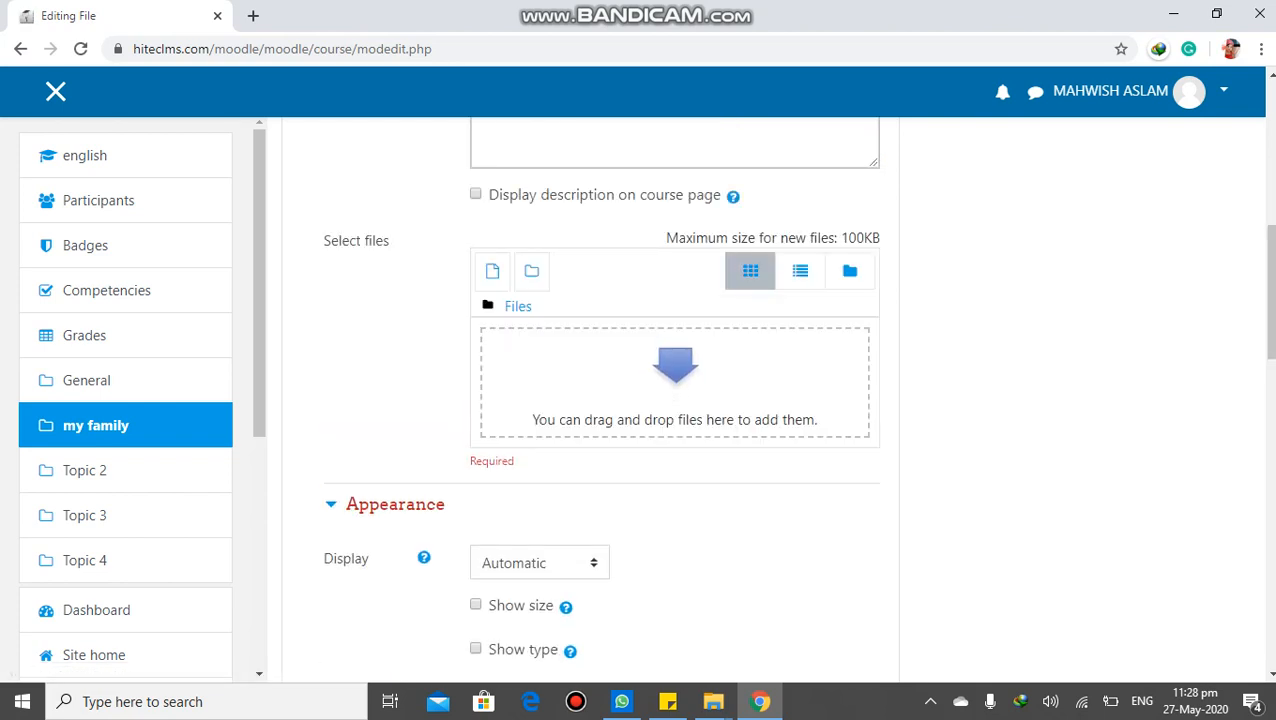
left_click(676, 372)
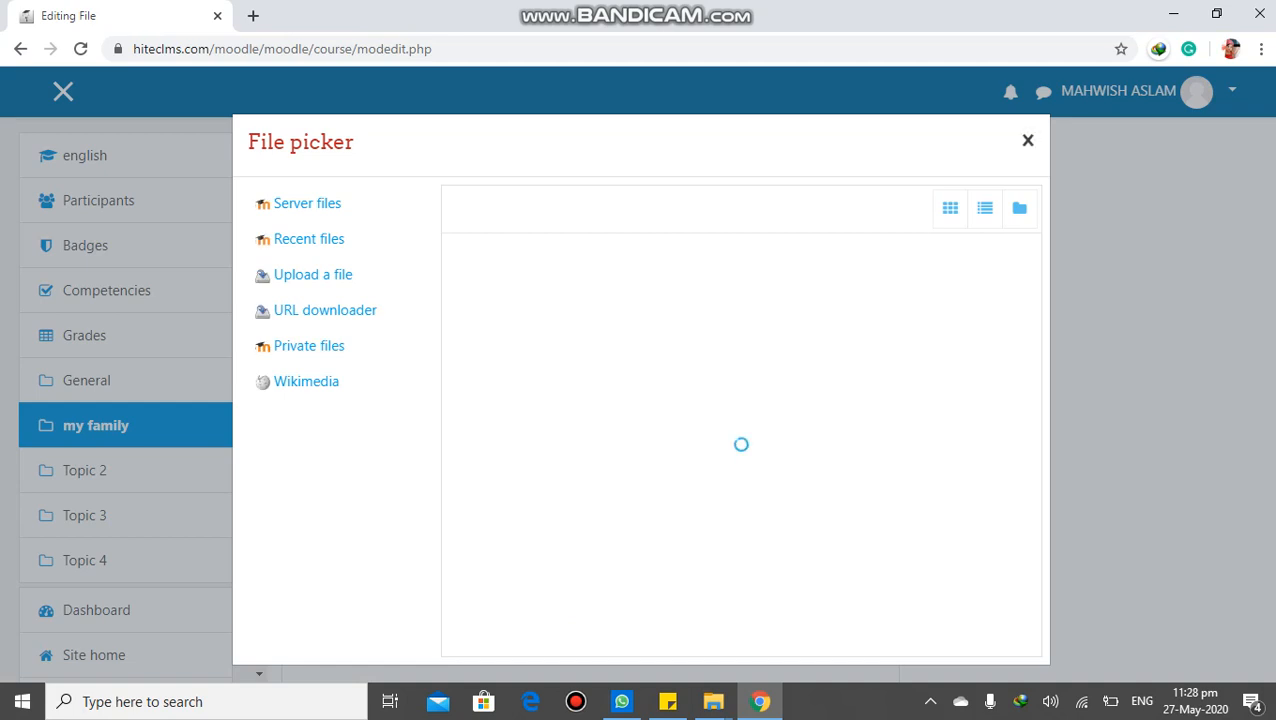
left_click(1028, 141)
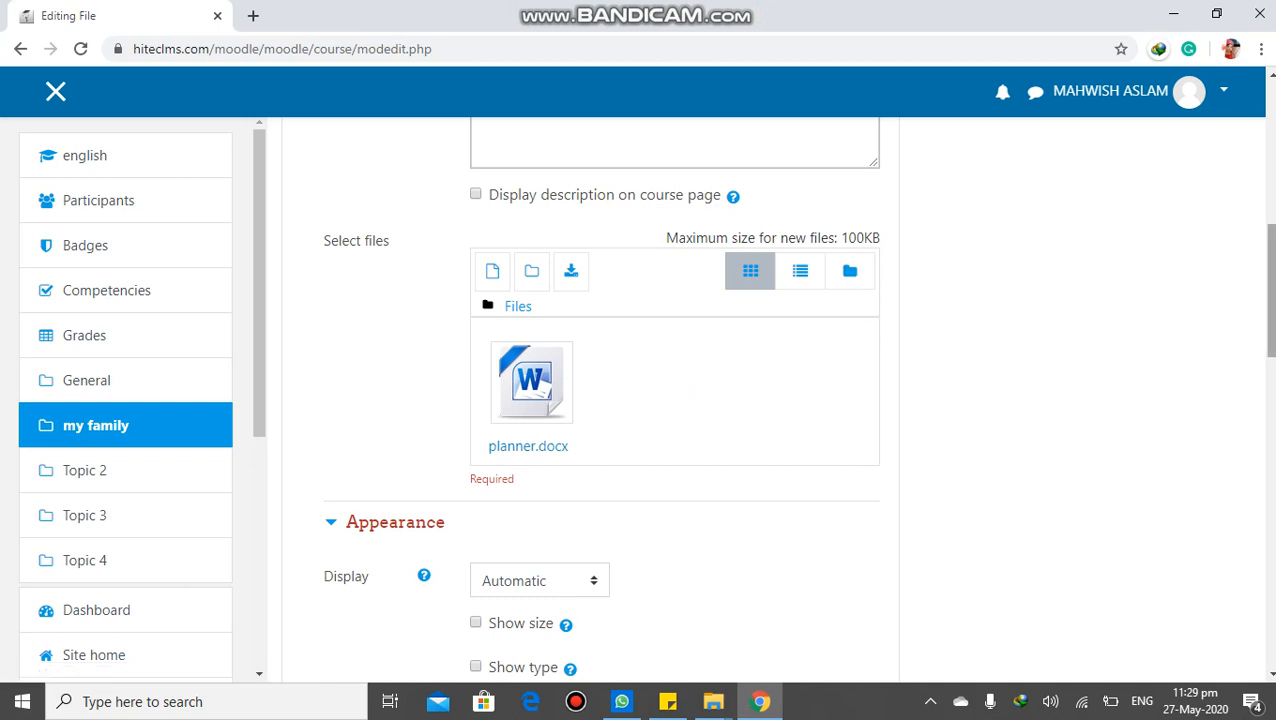
scroll(600, 400, "down", 15)
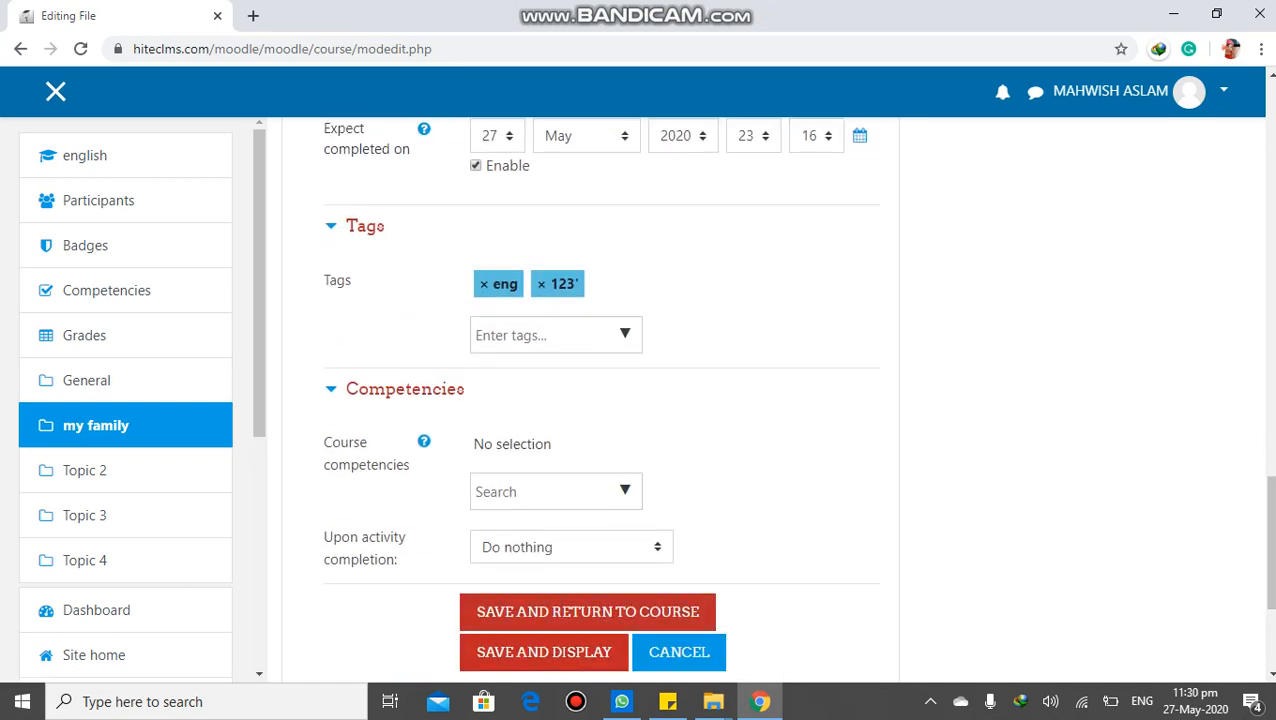
left_click(544, 652)
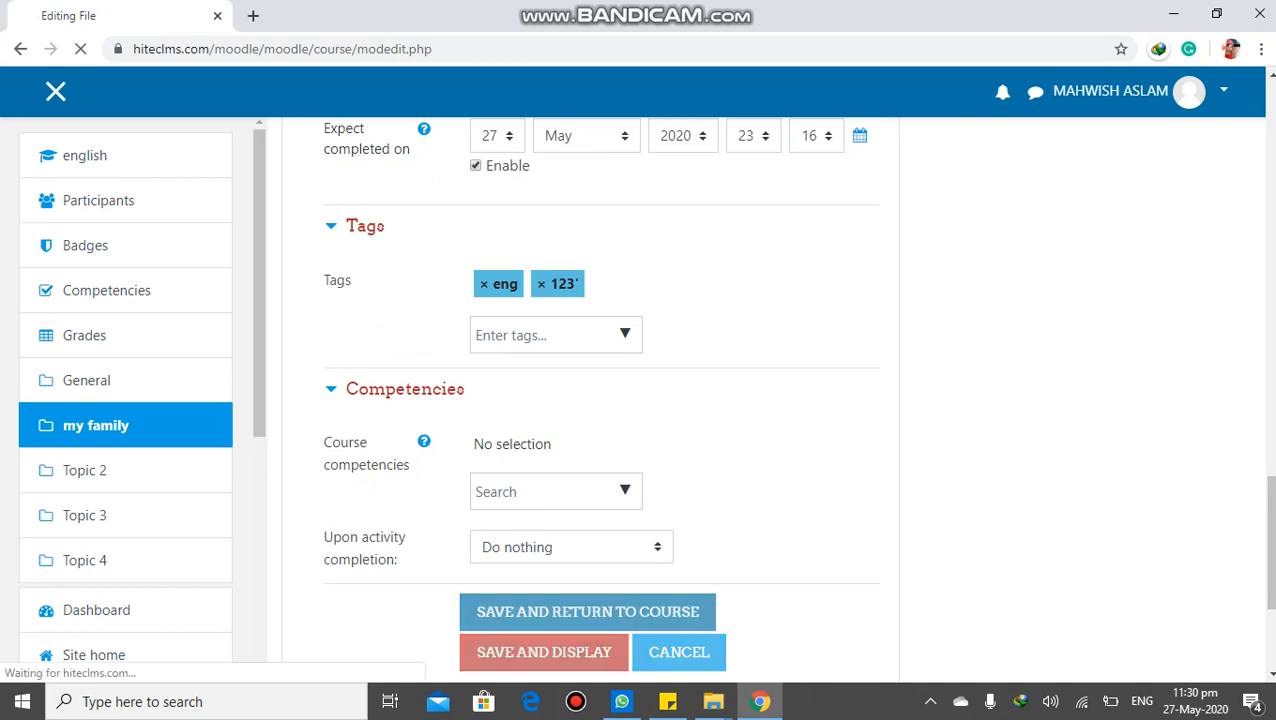